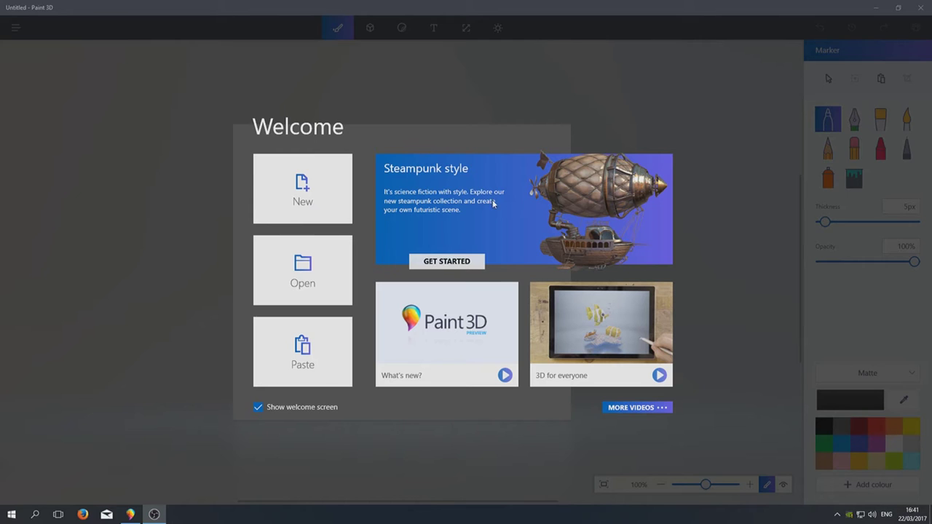
Start the Steampunk style challenge from the Paint 3D welcome screen
{"action": "left_click", "coordinate": [464, 264]}
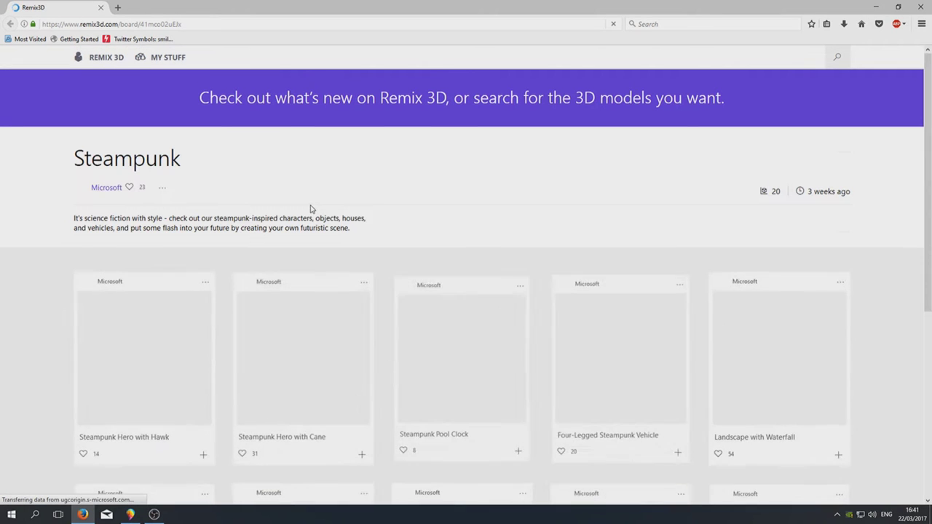
{"action": "scroll", "coordinate": [296, 211], "scroll_direction": "down", "scroll_amount": 3}
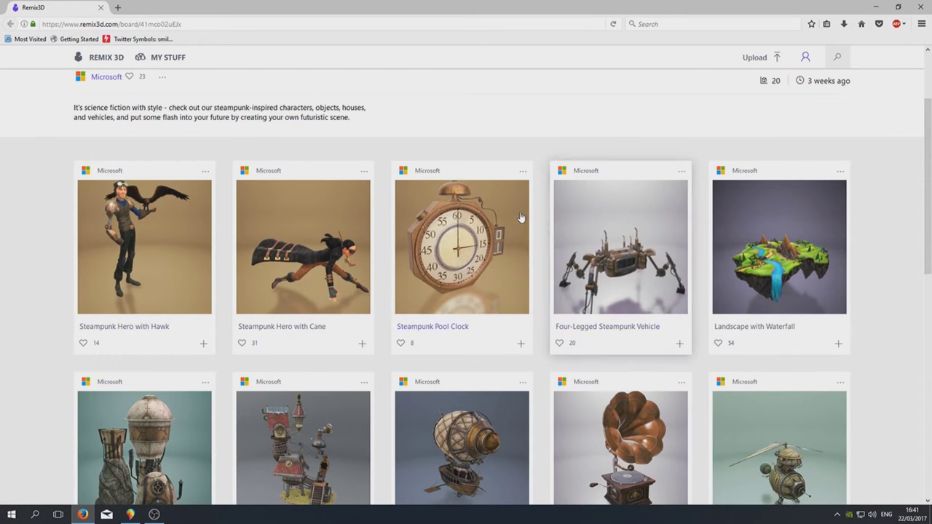
{"action": "scroll", "coordinate": [521, 217], "scroll_direction": "down", "scroll_amount": 7}
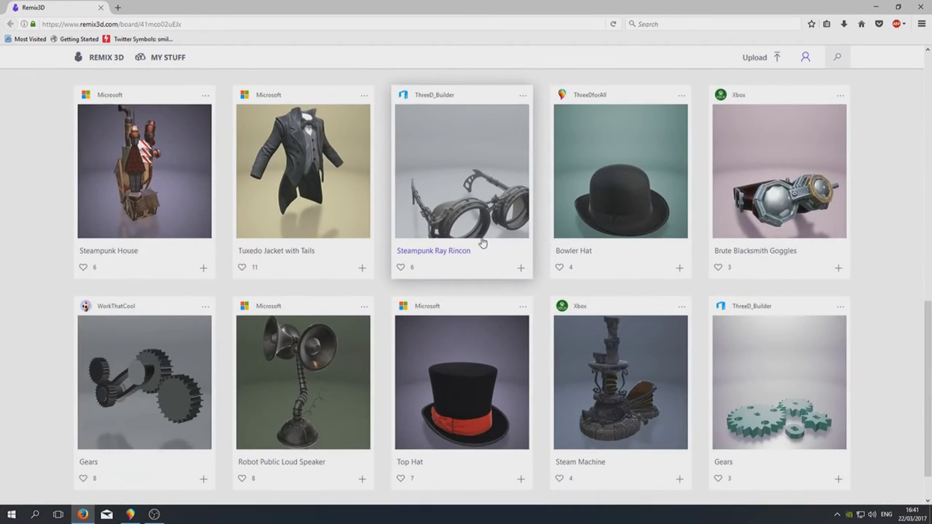
{"action": "scroll", "coordinate": [593, 235], "scroll_direction": "up", "scroll_amount": 5}
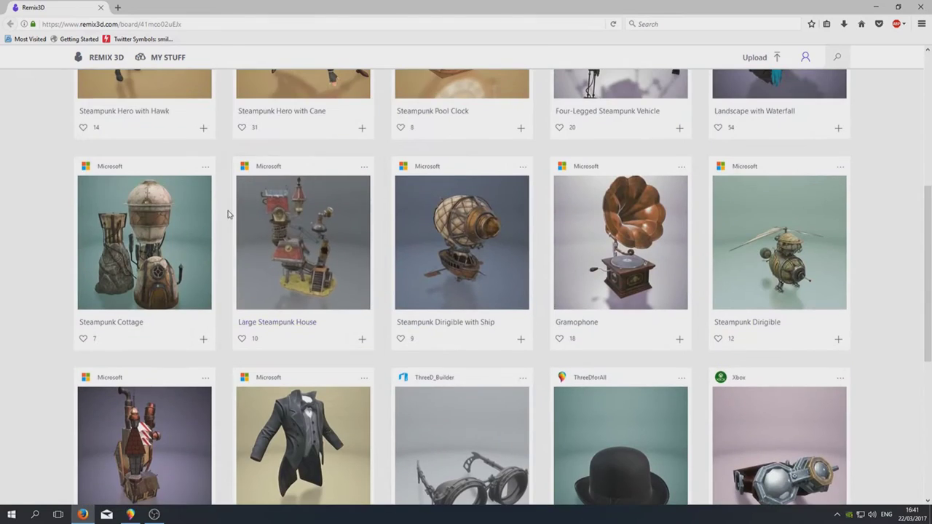
{"action": "scroll", "coordinate": [227, 214], "scroll_direction": "up", "scroll_amount": 2}
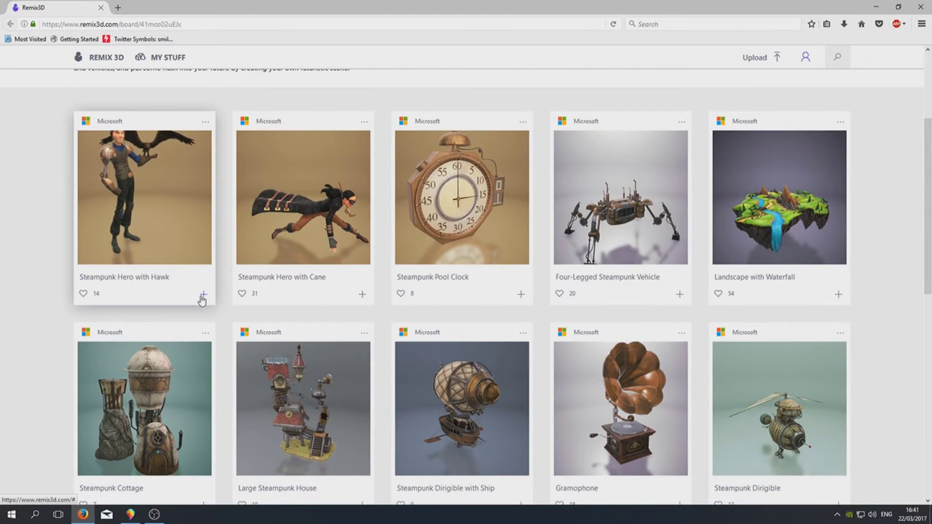
Add Steampunk Hero with Hawk, creating a Remix 3D profile with the first suggested nickname
{"action": "left_click", "coordinate": [202, 298]}
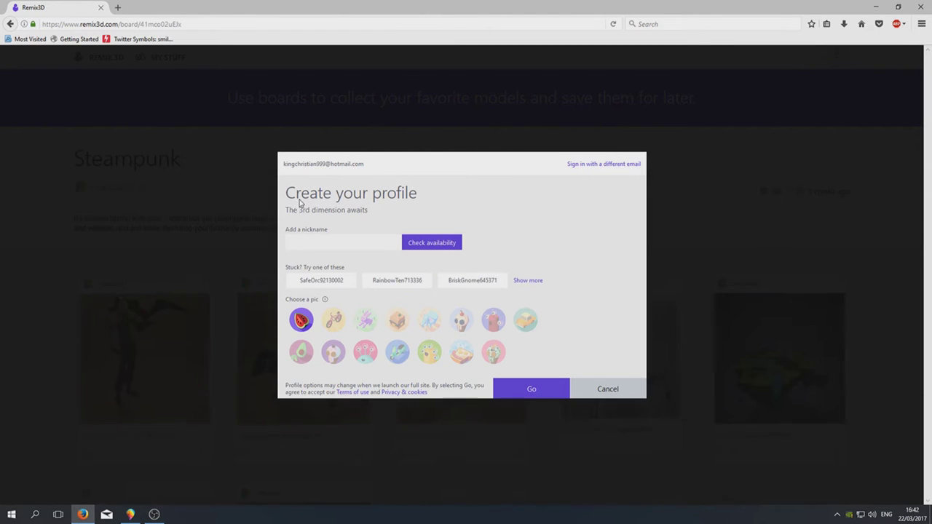
{"action": "left_click", "coordinate": [532, 391]}
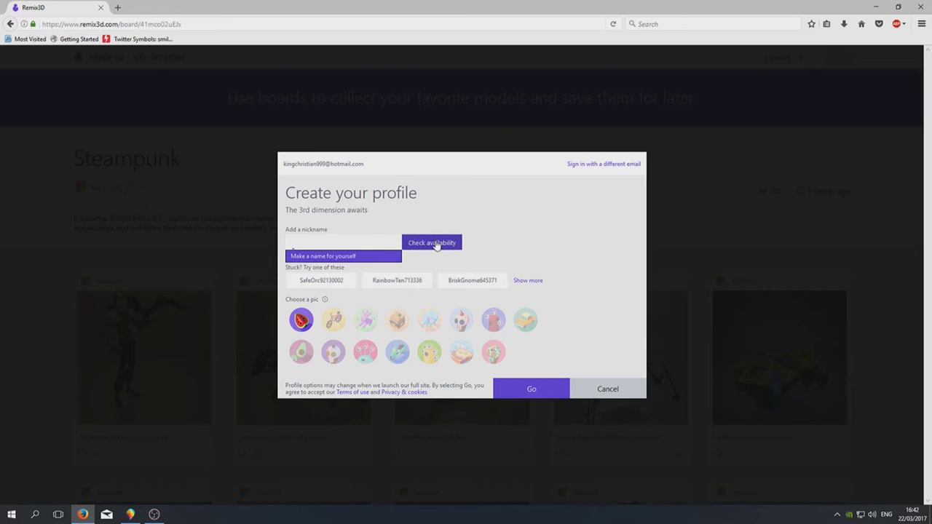
{"action": "left_click", "coordinate": [334, 282]}
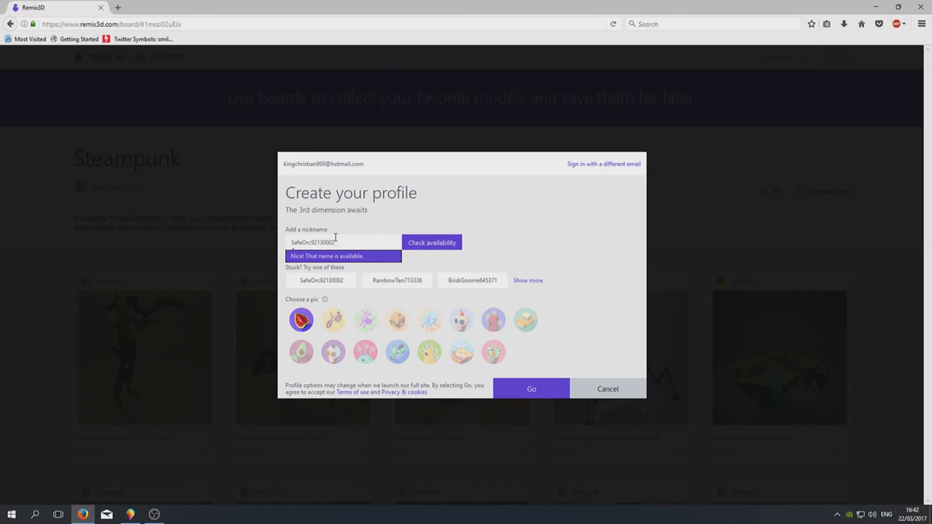
{"action": "left_click", "coordinate": [502, 388]}
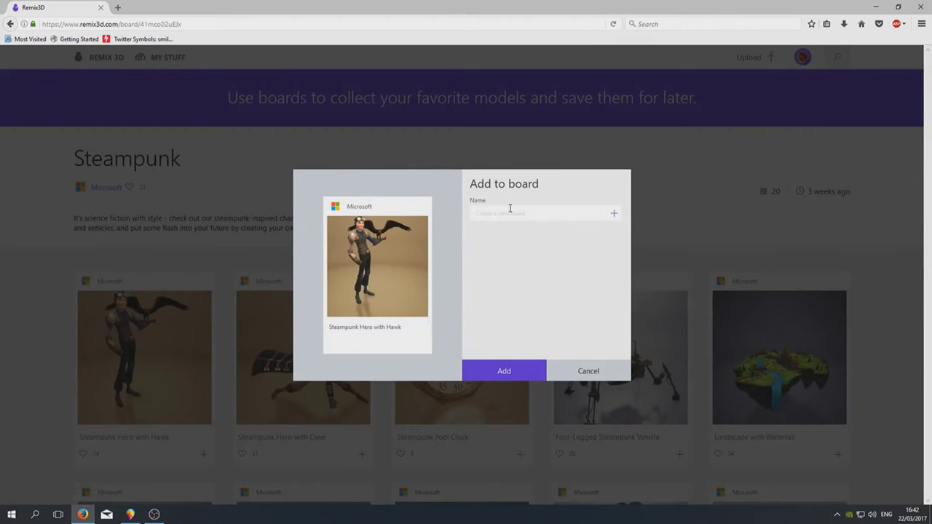
Create a board named 'test' and add Steampunk Hero with Hawk to it
{"action": "left_click", "coordinate": [495, 368]}
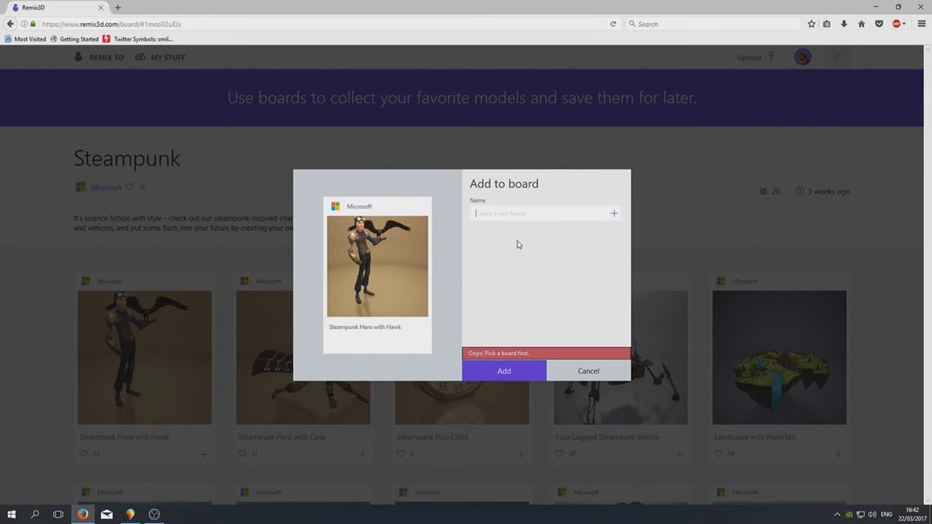
{"action": "type", "text": "test"}
{"action": "left_click", "coordinate": [613, 215]}
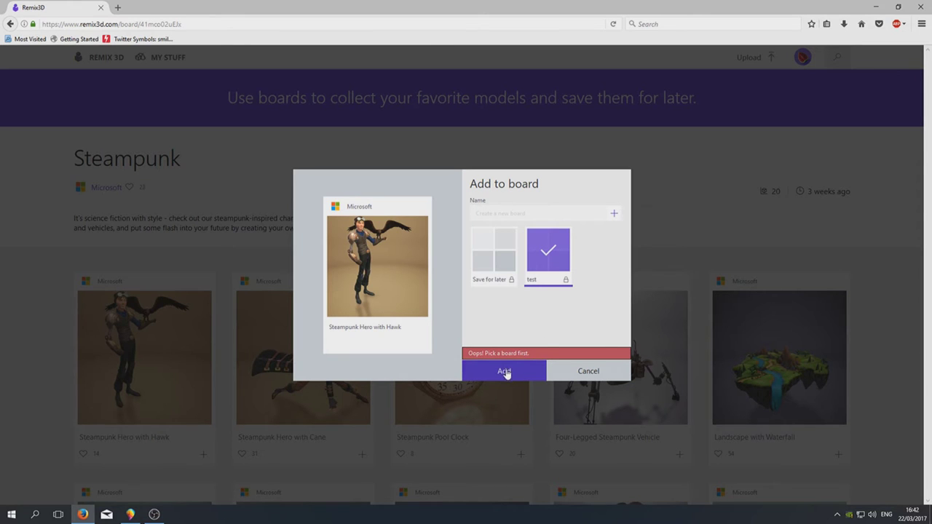
{"action": "left_click", "coordinate": [504, 371]}
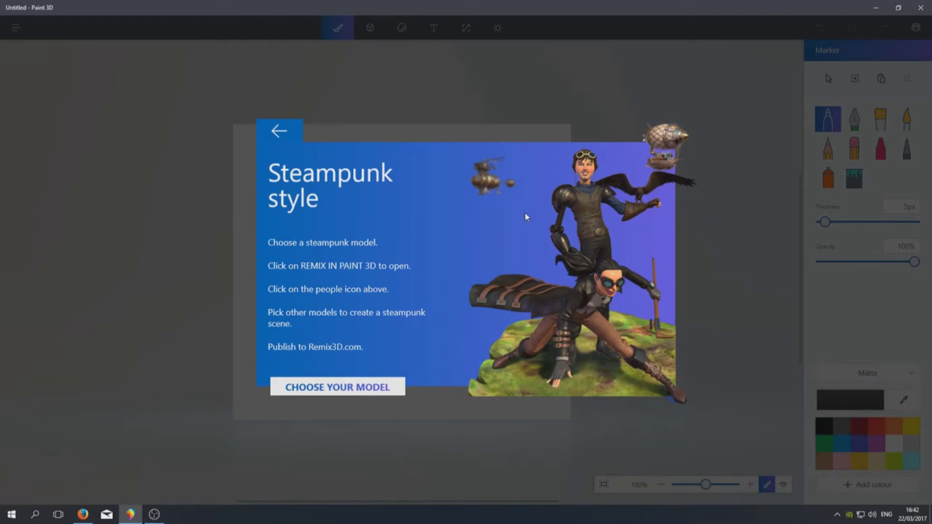
Close the Steampunk challenge panel to reveal the blank untitled canvas
{"action": "left_click", "coordinate": [704, 120]}
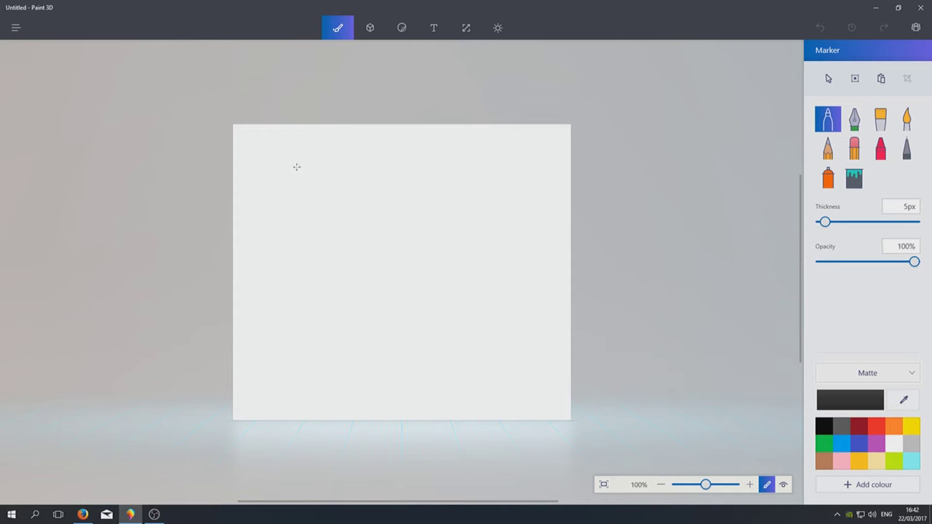
Send Steampunk Hero with Hawk from Remix 3D to Paint 3D with Remix in Paint 3D
{"action": "left_click", "coordinate": [16, 30]}
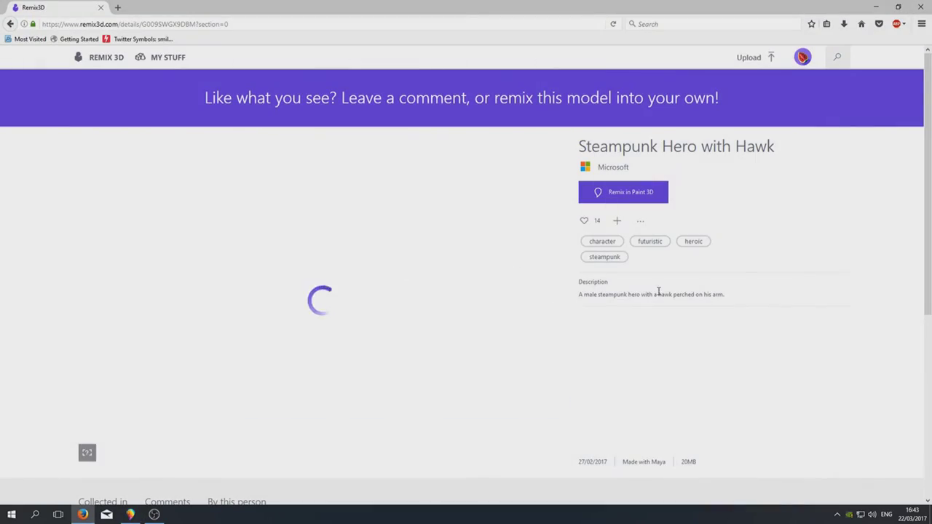
{"action": "left_click_drag", "start_coordinate": [322, 298], "coordinate": [357, 300]}
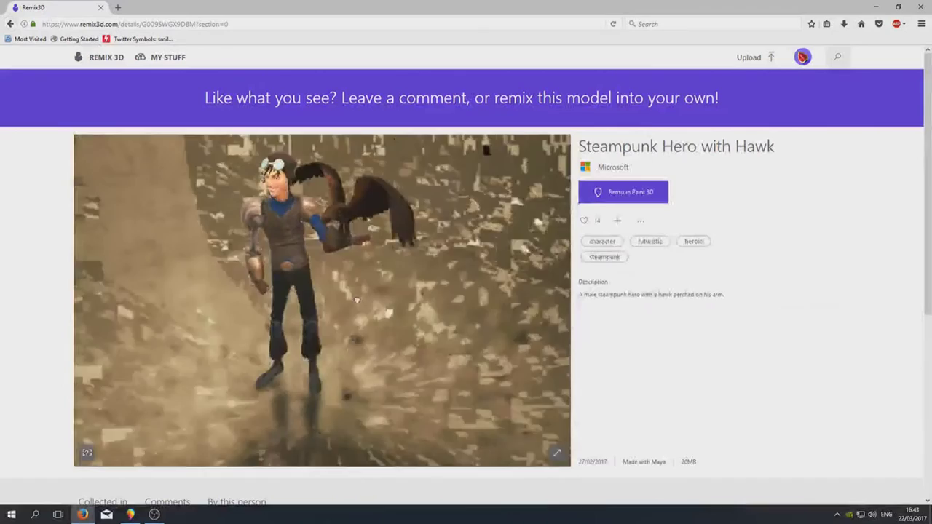
{"action": "left_click", "coordinate": [639, 194]}
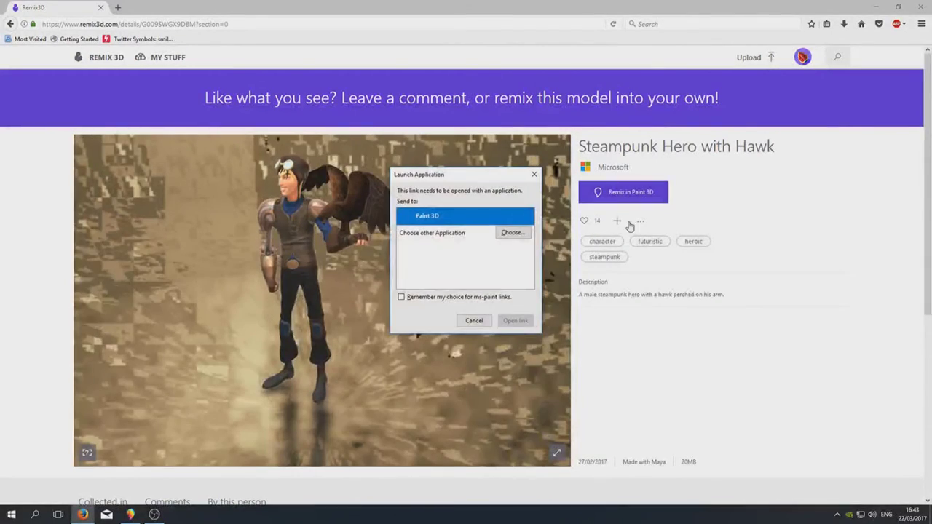
{"action": "left_click", "coordinate": [515, 321]}
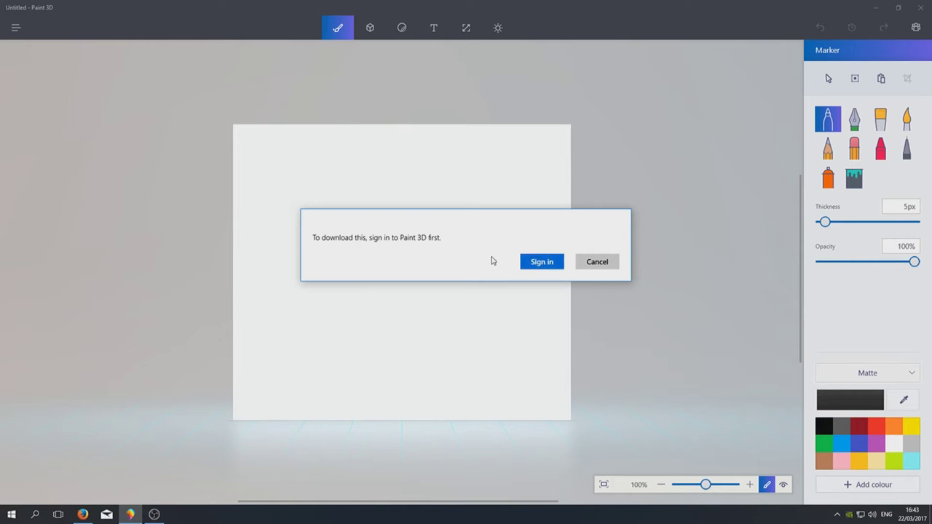
Sign in to load Steampunk Hero with Hawk, then raise it and tilt it nearly flat
{"action": "left_click", "coordinate": [541, 262]}
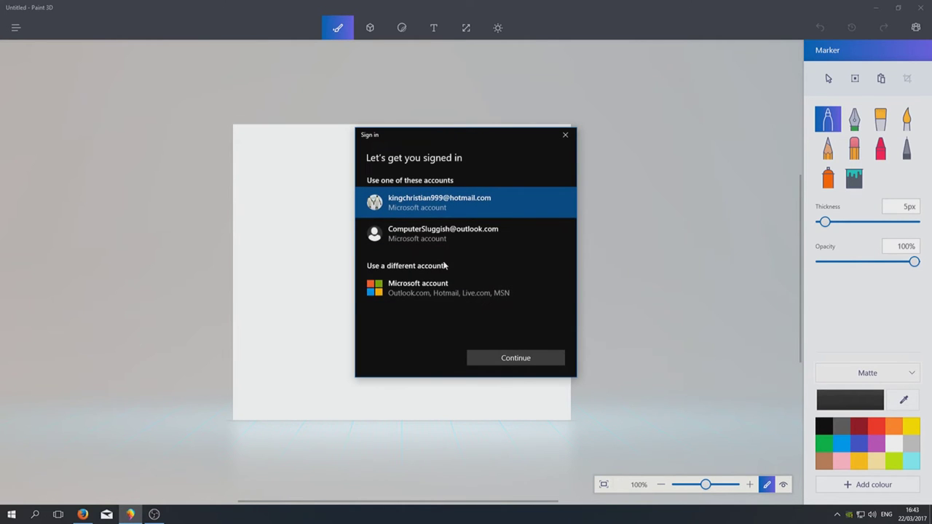
{"action": "left_click", "coordinate": [523, 358]}
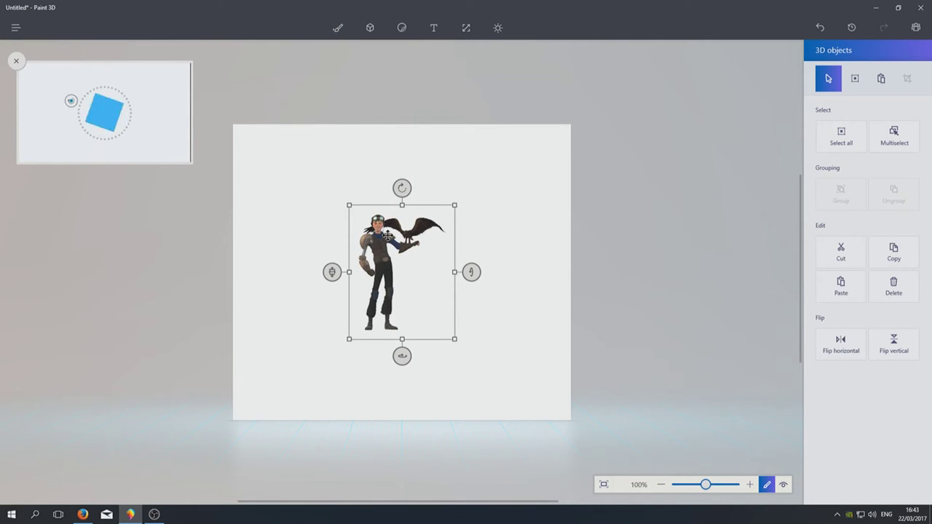
{"action": "left_click_drag", "start_coordinate": [401, 264], "coordinate": [399, 229]}
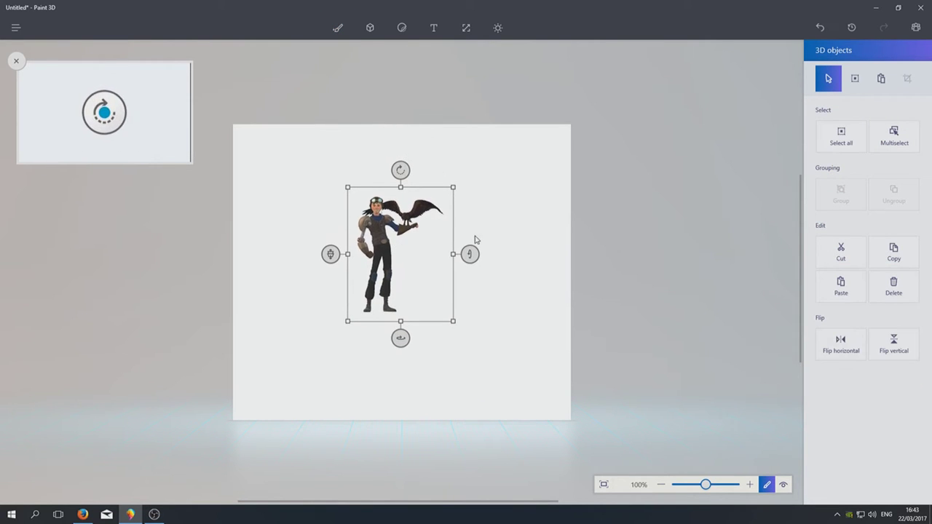
{"action": "left_click_drag", "start_coordinate": [473, 254], "coordinate": [481, 273]}
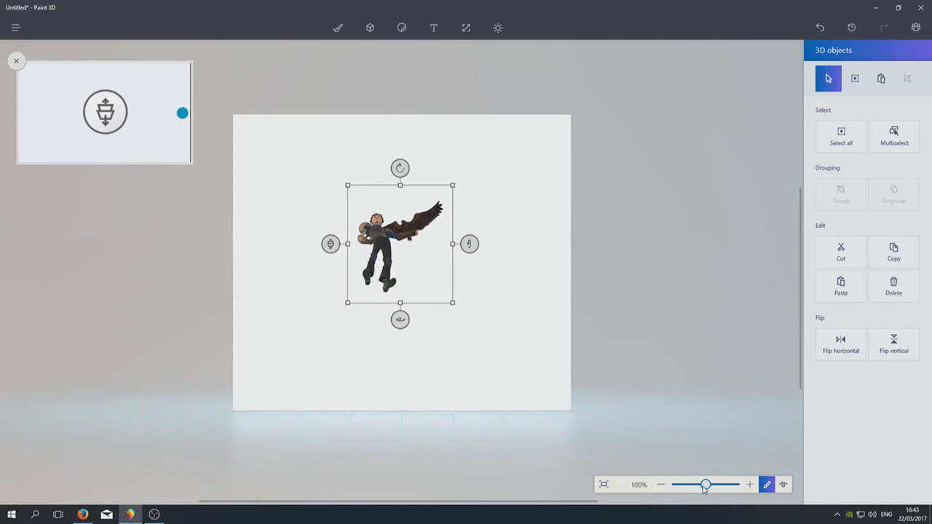
Select the character and rotate it back to stand upright facing forward
{"action": "left_click_drag", "start_coordinate": [706, 485], "coordinate": [707, 487]}
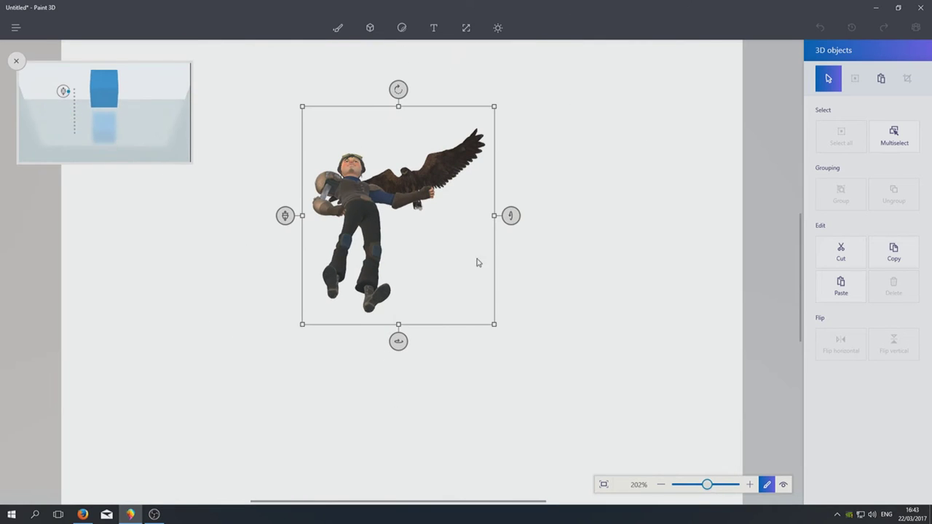
{"action": "left_click", "coordinate": [382, 209]}
{"action": "left_click", "coordinate": [345, 175]}
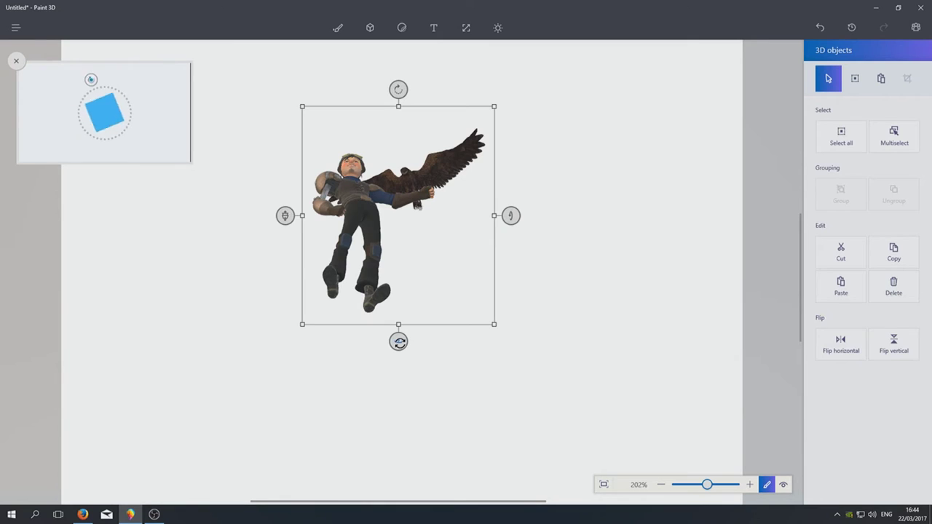
{"action": "left_click_drag", "start_coordinate": [398, 341], "coordinate": [378, 339]}
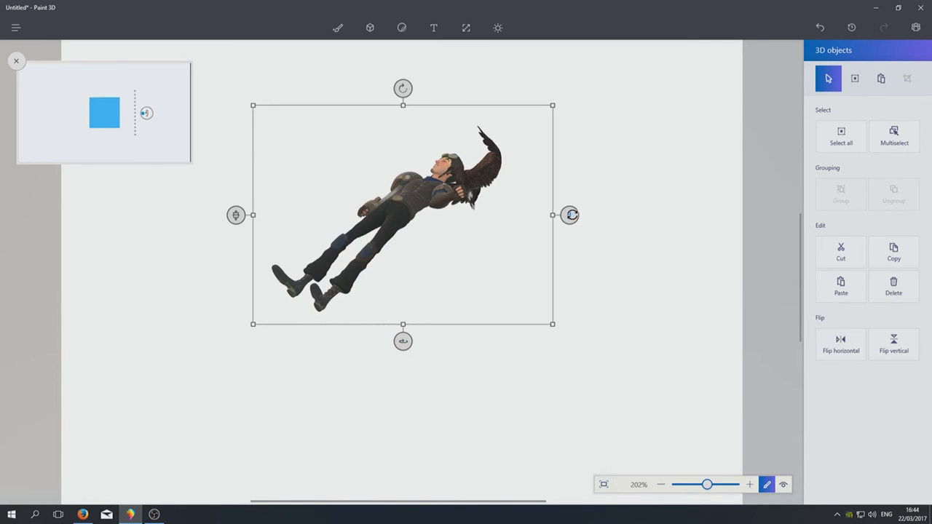
{"action": "left_click_drag", "start_coordinate": [570, 215], "coordinate": [546, 289]}
{"action": "left_click_drag", "start_coordinate": [400, 48], "coordinate": [284, 73]}
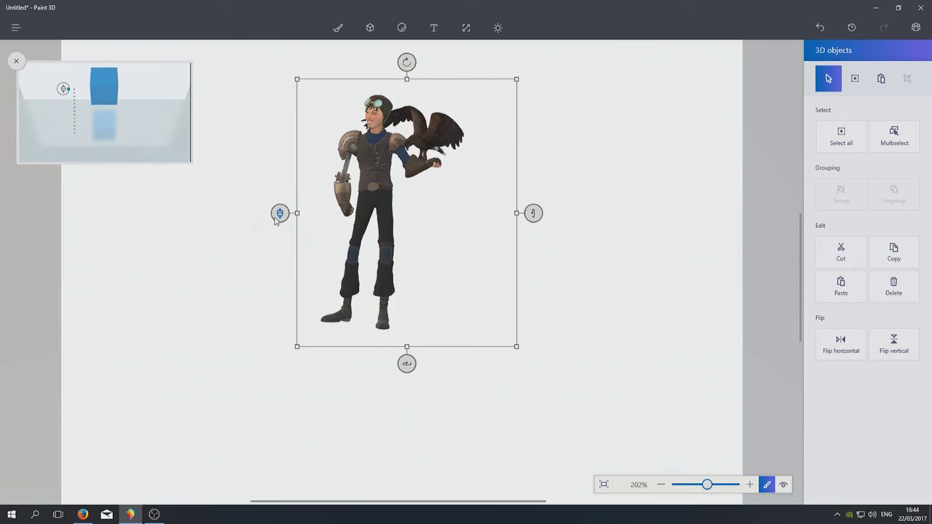
Move the character back and forth in depth, then zoom the view out
{"action": "left_click_drag", "start_coordinate": [277, 218], "coordinate": [280, 238]}
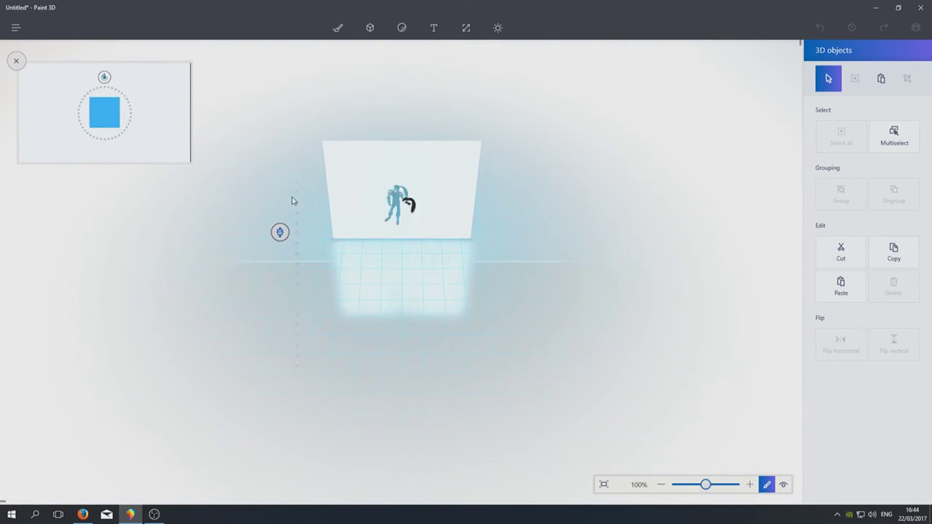
{"action": "left_click_drag", "start_coordinate": [292, 201], "coordinate": [245, 337]}
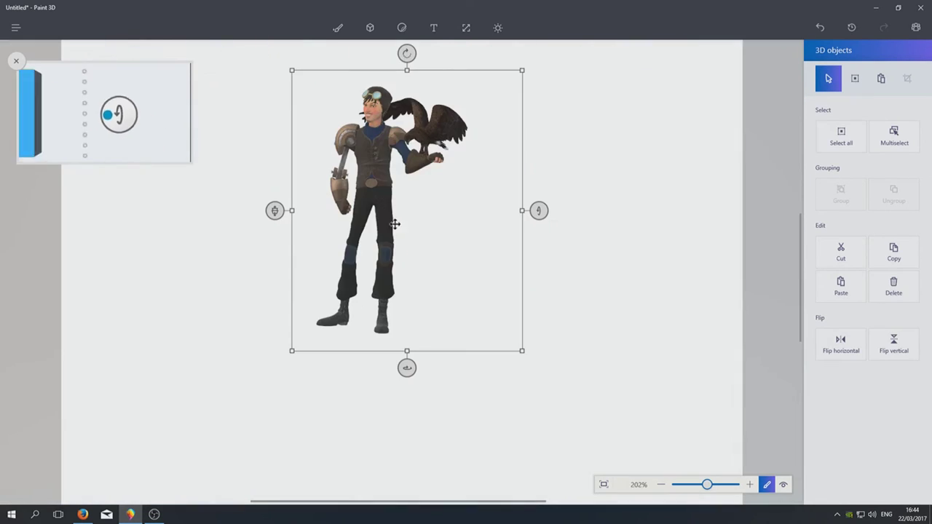
{"action": "scroll", "coordinate": [520, 198], "scroll_direction": "down", "scroll_amount": 2}
{"action": "scroll", "coordinate": [515, 226], "scroll_direction": "up", "scroll_amount": 4}
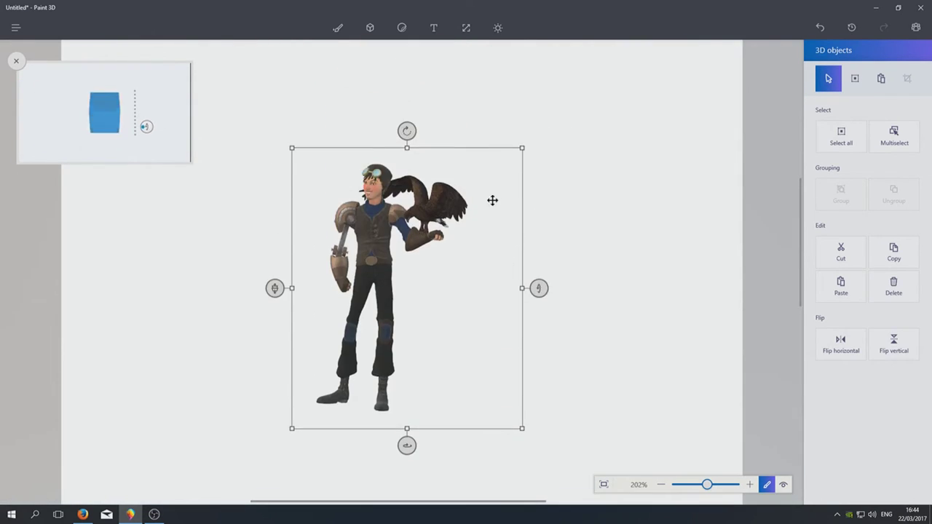
{"action": "scroll", "coordinate": [495, 207], "scroll_direction": "down", "scroll_amount": 2}
{"action": "scroll", "coordinate": [499, 200], "scroll_direction": "up", "scroll_amount": 1}
{"action": "scroll", "coordinate": [664, 225], "scroll_direction": "down", "scroll_amount": 1, "text": "ctrl"}
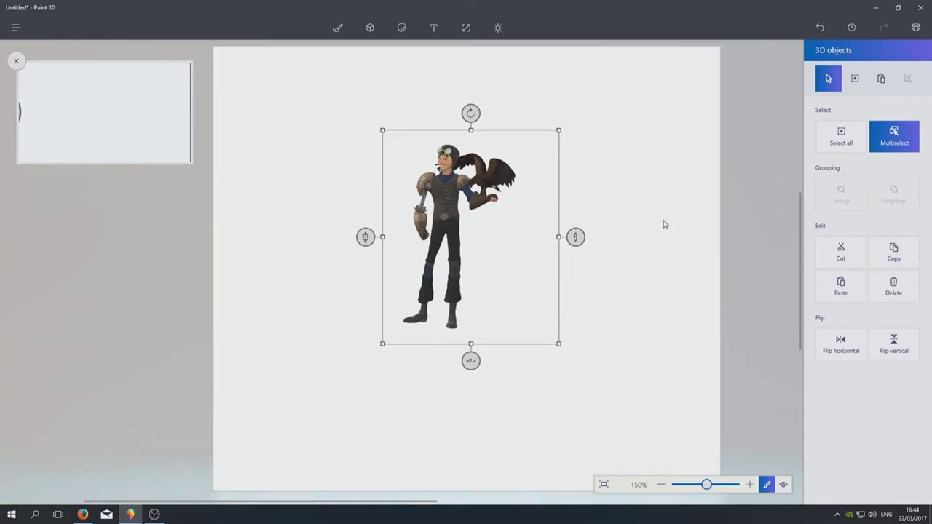
{"action": "scroll", "coordinate": [664, 224], "scroll_direction": "down", "scroll_amount": 1, "text": "ctrl"}
Draw black C- and S-shaped marker strokes right of the character
{"action": "left_click", "coordinate": [540, 157]}
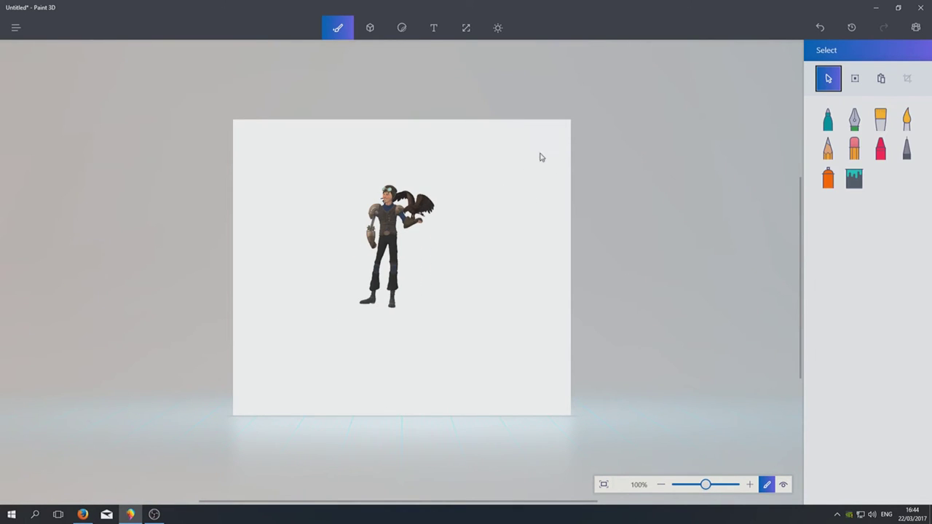
{"action": "left_click", "coordinate": [828, 124]}
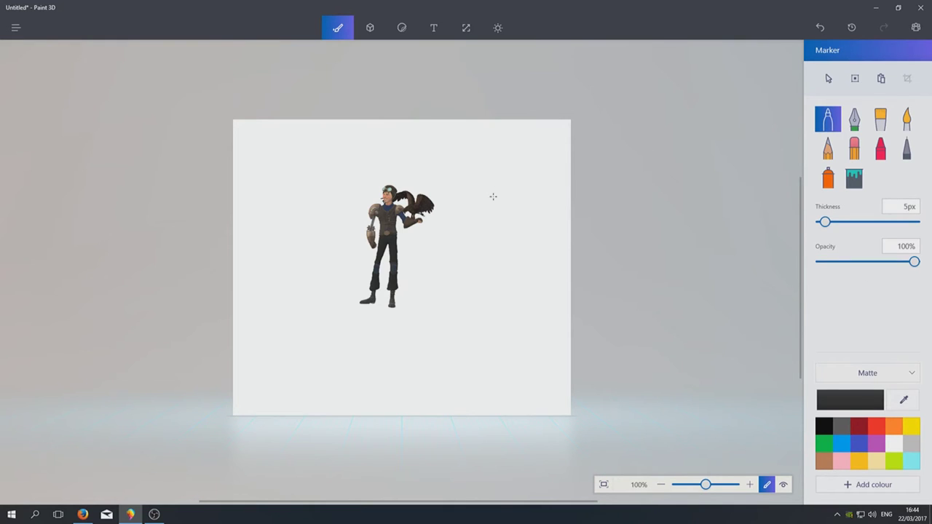
{"action": "mouse_move", "coordinate": [493, 195]}
{"action": "left_mouse_down"}
{"action": "mouse_move", "coordinate": [464, 232]}
{"action": "mouse_move", "coordinate": [466, 252]}
{"action": "mouse_move", "coordinate": [506, 271]}
{"action": "left_mouse_up"}
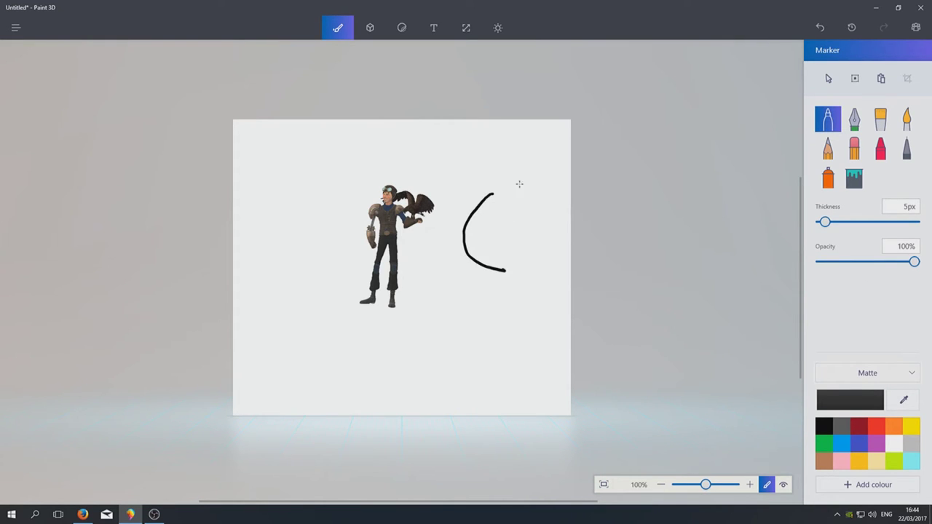
{"action": "mouse_move", "coordinate": [535, 191]}
{"action": "left_mouse_down"}
{"action": "mouse_move", "coordinate": [518, 234]}
{"action": "mouse_move", "coordinate": [545, 282]}
{"action": "mouse_move", "coordinate": [493, 290]}
{"action": "left_mouse_up"}
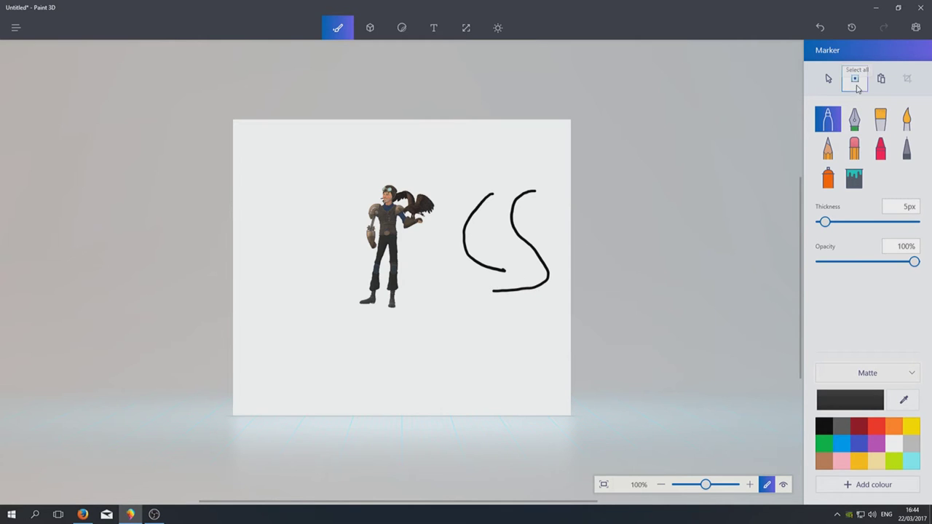
Select a middle piece of the strokes and drag it off the canvas
{"action": "left_click", "coordinate": [829, 80]}
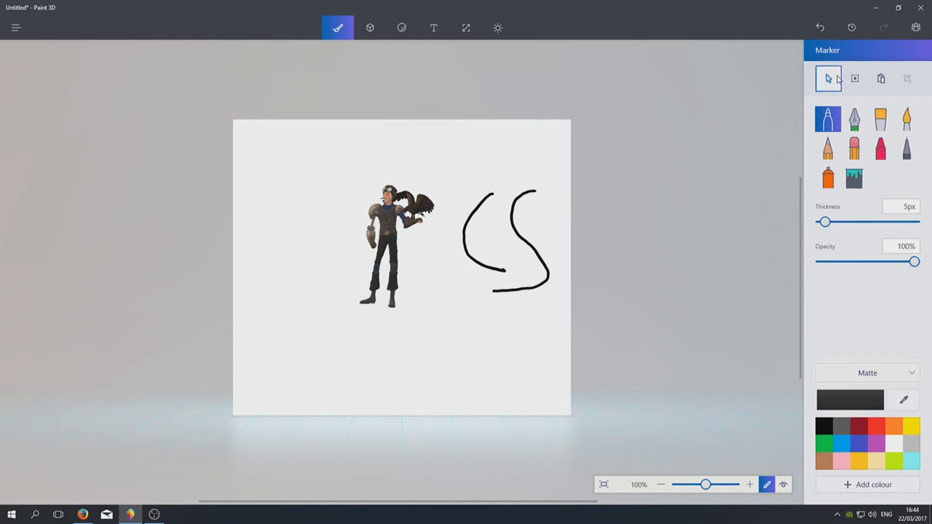
{"action": "left_click_drag", "start_coordinate": [486, 204], "coordinate": [520, 258]}
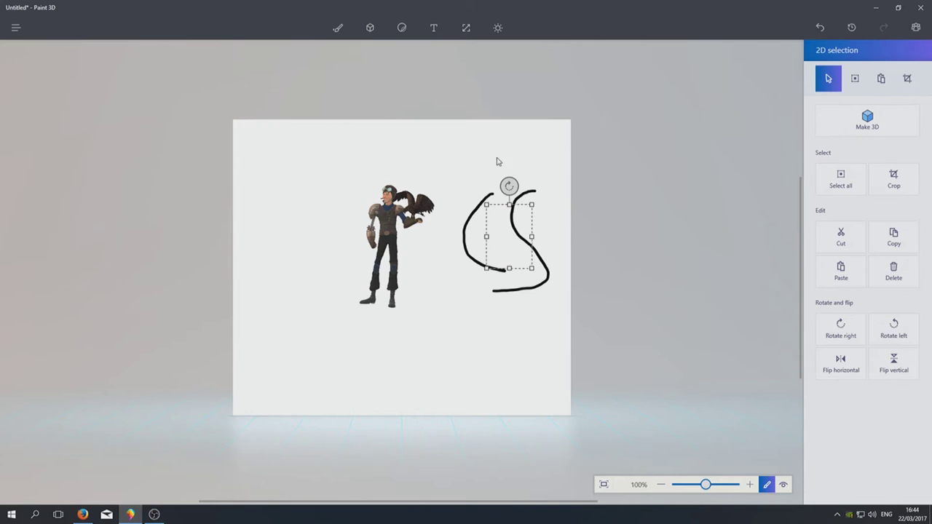
{"action": "left_click_drag", "start_coordinate": [441, 171], "coordinate": [633, 393]}
{"action": "left_click_drag", "start_coordinate": [441, 166], "coordinate": [474, 205]}
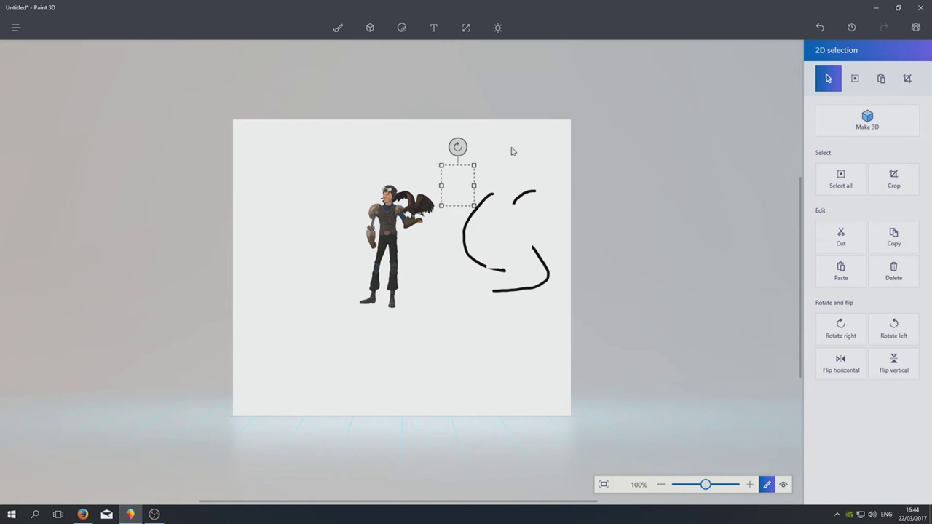
{"action": "left_click", "coordinate": [499, 184]}
{"action": "left_click_drag", "start_coordinate": [454, 159], "coordinate": [557, 341]}
Select both marker strokes and convert them into a 3D object with Make 3D
{"action": "mouse_move", "coordinate": [508, 143]}
{"action": "left_mouse_down"}
{"action": "mouse_move", "coordinate": [545, 150]}
{"action": "mouse_move", "coordinate": [525, 156]}
{"action": "left_mouse_up"}
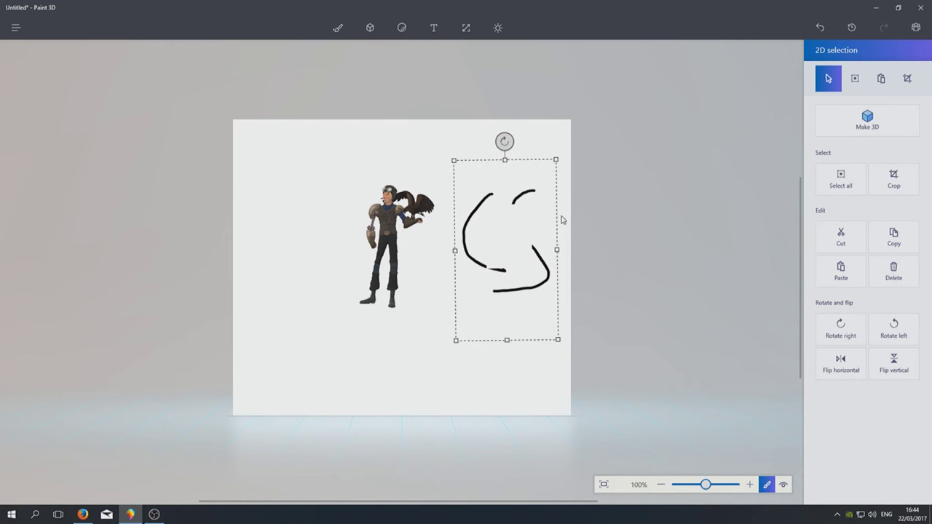
{"action": "left_click", "coordinate": [576, 231]}
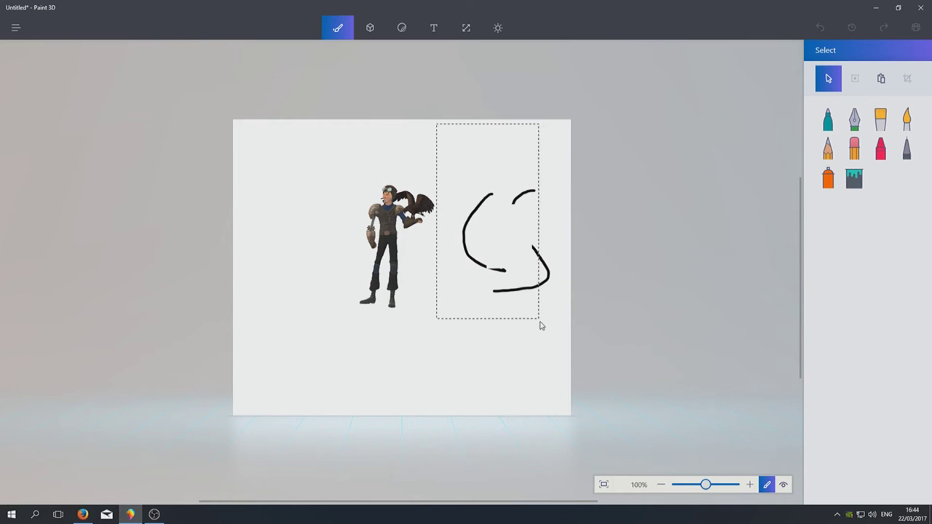
{"action": "left_click_drag", "start_coordinate": [540, 326], "coordinate": [568, 352]}
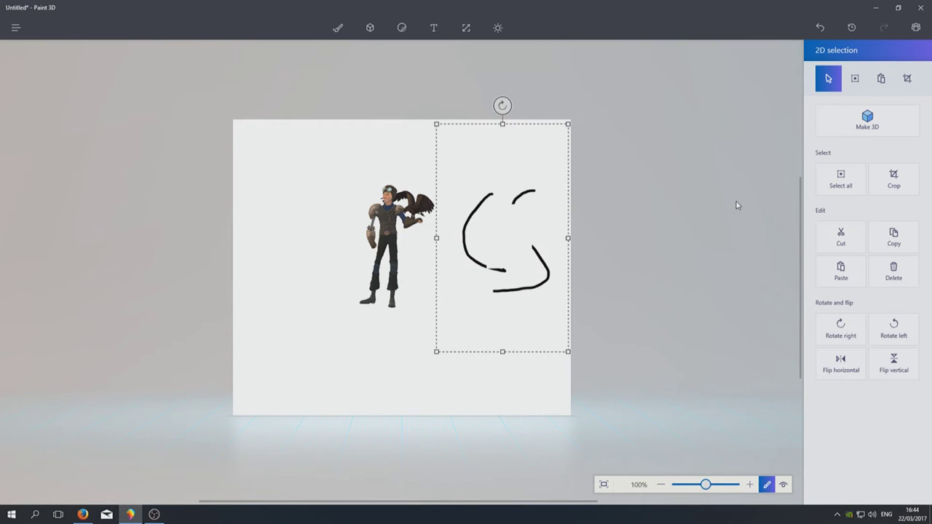
{"action": "left_click", "coordinate": [877, 129]}
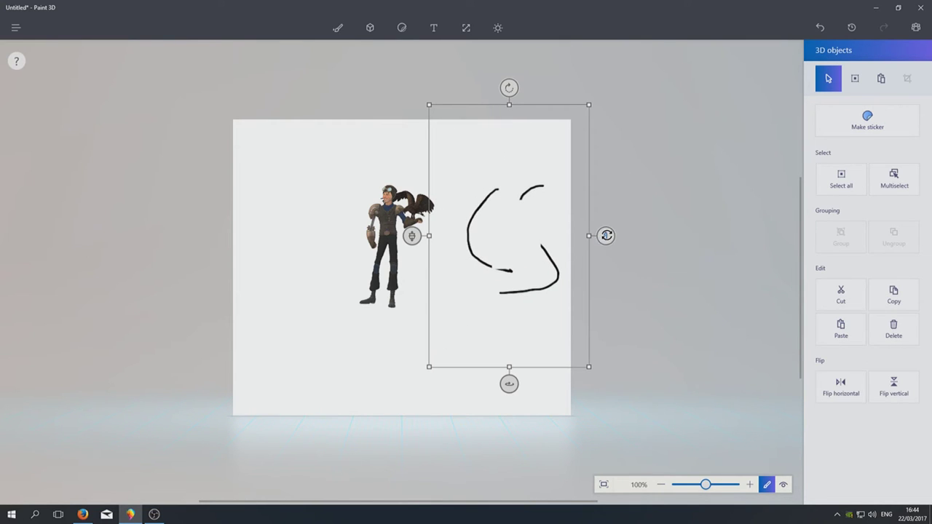
Spin, tilt and push the 3D strokes in depth, then deselect them
{"action": "left_click_drag", "start_coordinate": [511, 379], "coordinate": [450, 383]}
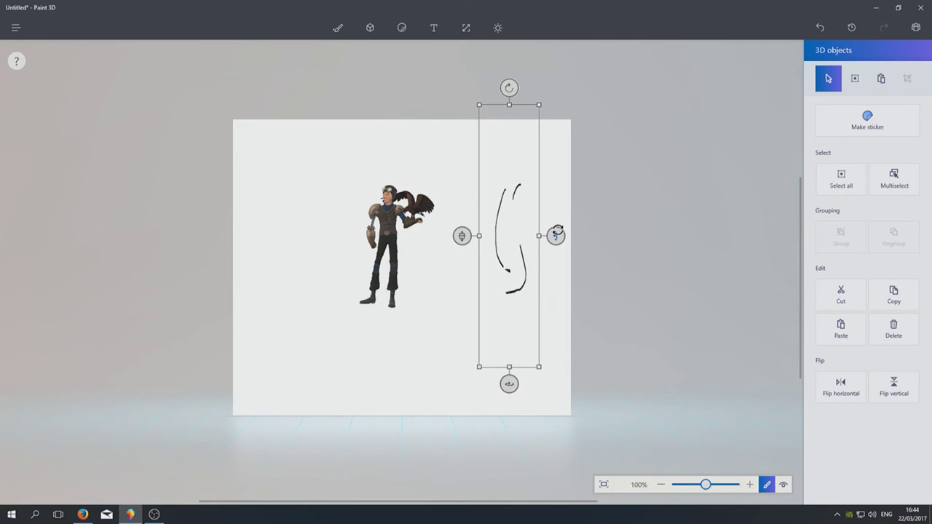
{"action": "mouse_move", "coordinate": [557, 231]}
{"action": "left_mouse_down"}
{"action": "mouse_move", "coordinate": [566, 231]}
{"action": "mouse_move", "coordinate": [578, 275]}
{"action": "mouse_move", "coordinate": [566, 312]}
{"action": "mouse_move", "coordinate": [544, 217]}
{"action": "left_mouse_up"}
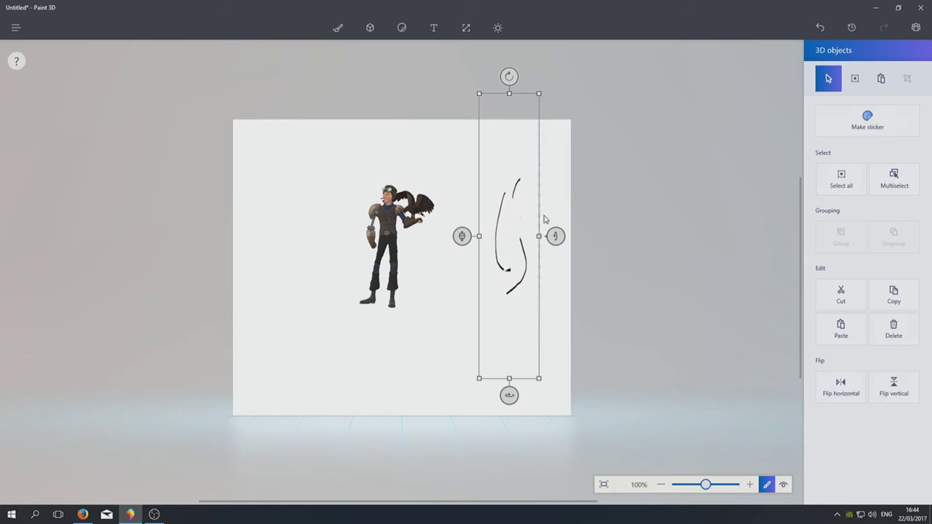
{"action": "mouse_move", "coordinate": [509, 395]}
{"action": "left_mouse_down"}
{"action": "mouse_move", "coordinate": [778, 394]}
{"action": "mouse_move", "coordinate": [392, 394]}
{"action": "left_mouse_up"}
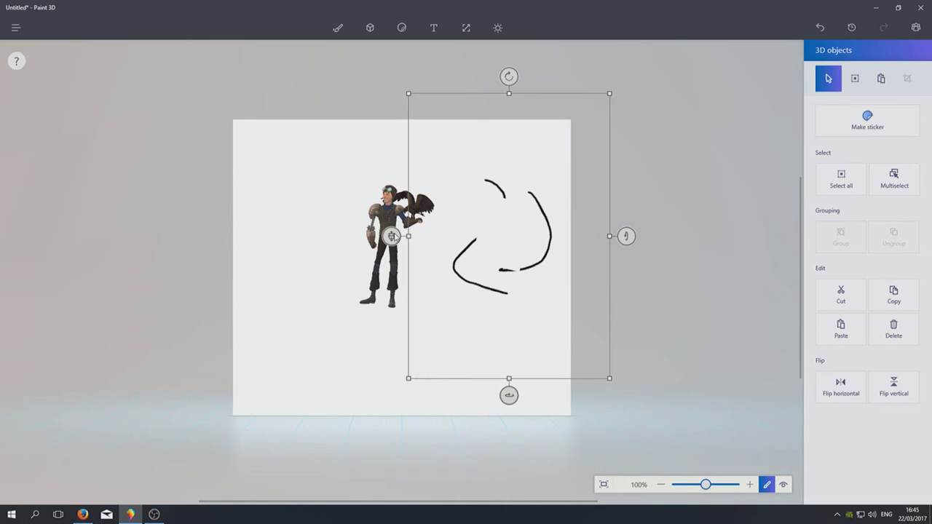
{"action": "mouse_move", "coordinate": [390, 237]}
{"action": "left_mouse_down"}
{"action": "mouse_move", "coordinate": [387, 353]}
{"action": "mouse_move", "coordinate": [509, 273]}
{"action": "mouse_move", "coordinate": [481, 273]}
{"action": "left_mouse_up"}
{"action": "left_click", "coordinate": [689, 244]}
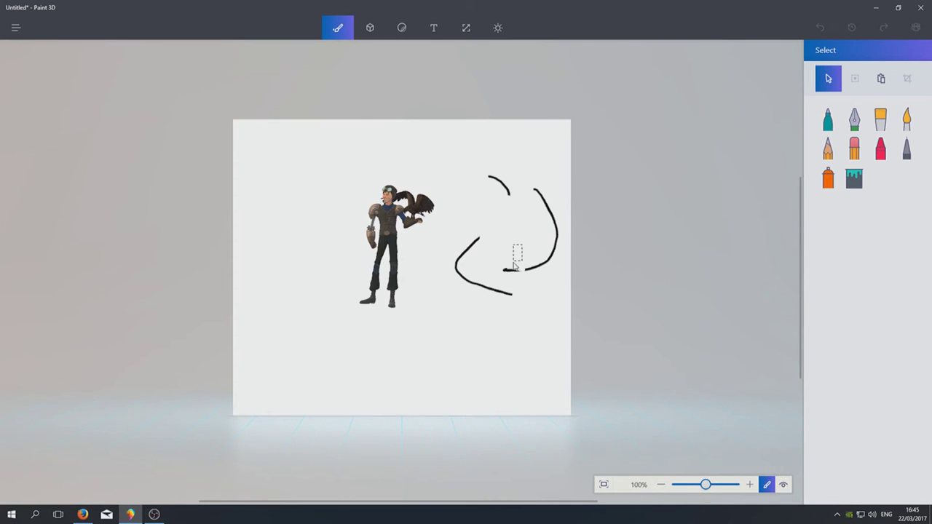
{"action": "left_click_drag", "start_coordinate": [515, 266], "coordinate": [485, 273]}
{"action": "left_click", "coordinate": [493, 220]}
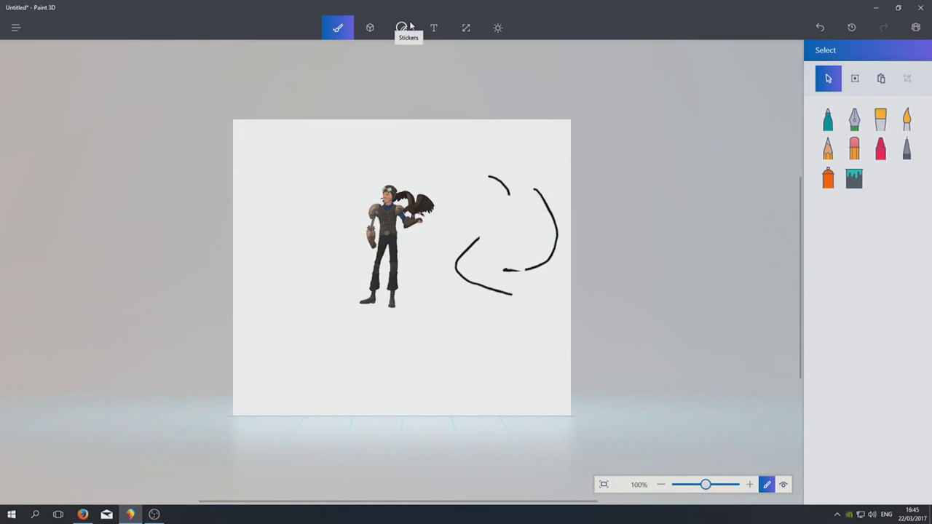
Place the blue 3D Man model left of the character and tilt it forward
{"action": "left_click", "coordinate": [369, 29]}
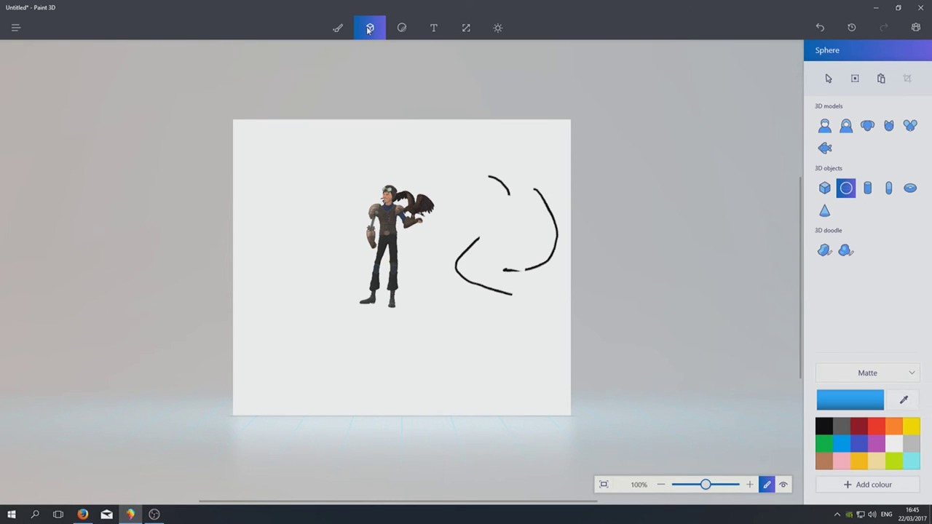
{"action": "left_click", "coordinate": [824, 130]}
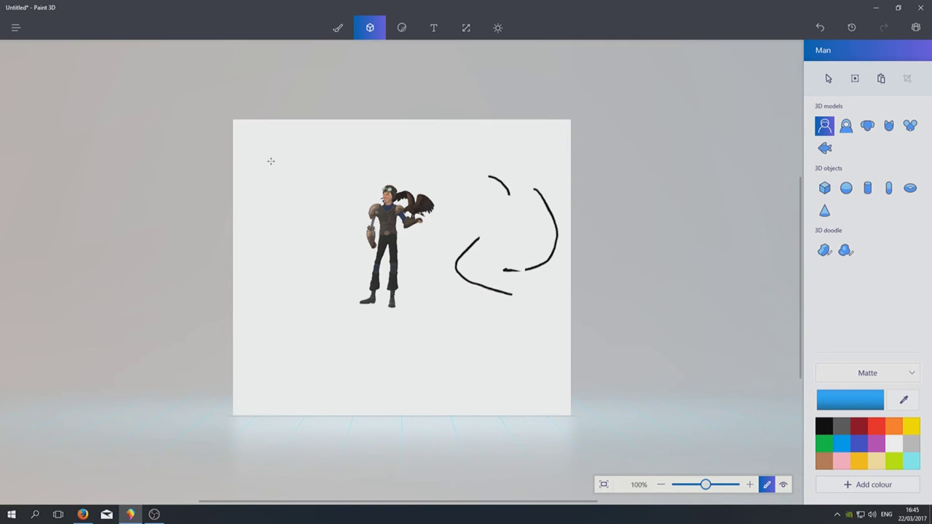
{"action": "left_click_drag", "start_coordinate": [270, 161], "coordinate": [303, 396]}
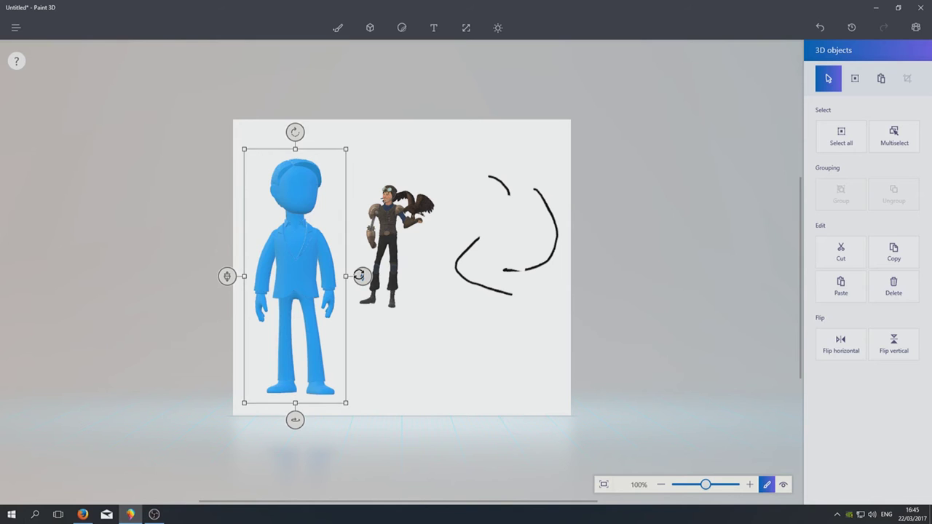
{"action": "left_click_drag", "start_coordinate": [361, 276], "coordinate": [349, 391]}
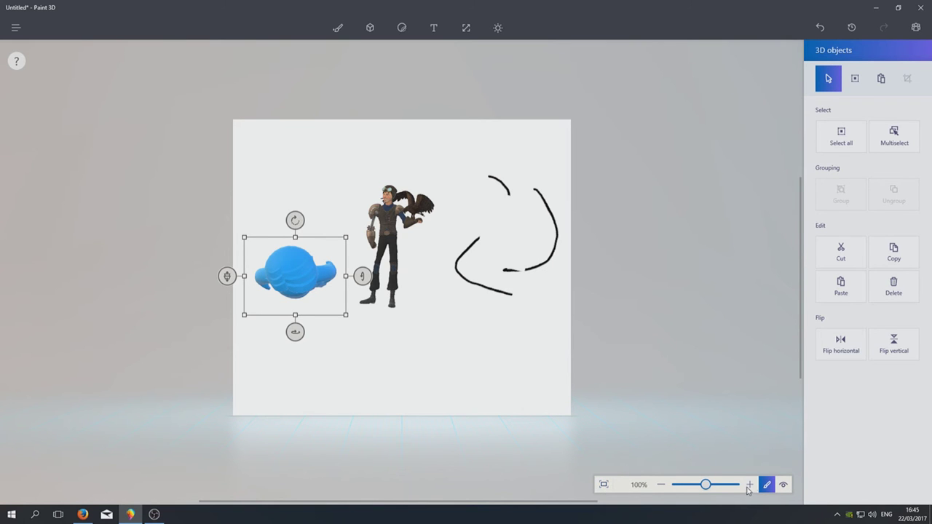
Switch to 3D view and orbit from a side view to edge-on, then back to near-front
{"action": "left_click", "coordinate": [783, 485]}
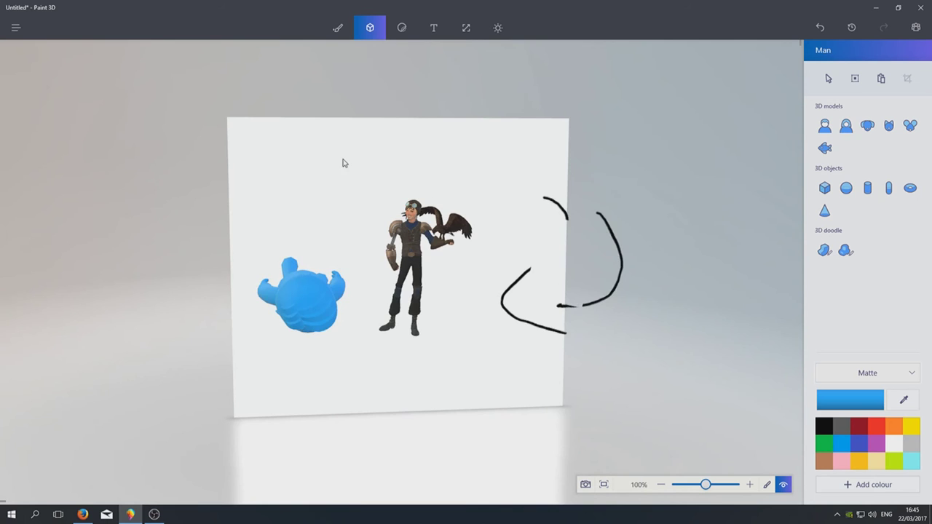
{"action": "left_click_drag", "start_coordinate": [343, 163], "coordinate": [460, 139]}
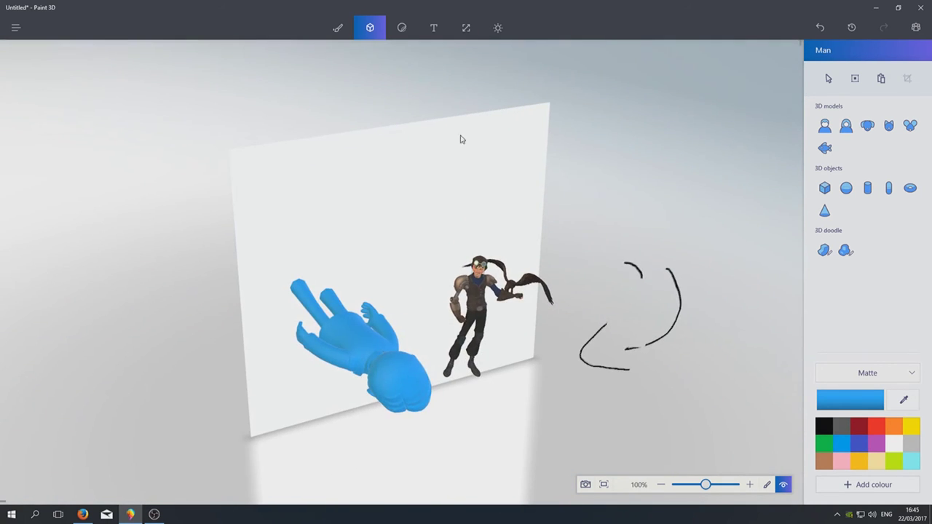
{"action": "mouse_move", "coordinate": [454, 181]}
{"action": "left_mouse_down"}
{"action": "mouse_move", "coordinate": [485, 185]}
{"action": "mouse_move", "coordinate": [403, 177]}
{"action": "mouse_move", "coordinate": [316, 192]}
{"action": "mouse_move", "coordinate": [403, 192]}
{"action": "mouse_move", "coordinate": [450, 149]}
{"action": "mouse_move", "coordinate": [471, 143]}
{"action": "mouse_move", "coordinate": [508, 201]}
{"action": "mouse_move", "coordinate": [619, 247]}
{"action": "mouse_move", "coordinate": [632, 223]}
{"action": "mouse_move", "coordinate": [706, 235]}
{"action": "mouse_move", "coordinate": [738, 330]}
{"action": "mouse_move", "coordinate": [655, 377]}
{"action": "mouse_move", "coordinate": [469, 314]}
{"action": "mouse_move", "coordinate": [434, 281]}
{"action": "mouse_move", "coordinate": [442, 275]}
{"action": "mouse_move", "coordinate": [469, 307]}
{"action": "left_mouse_up"}
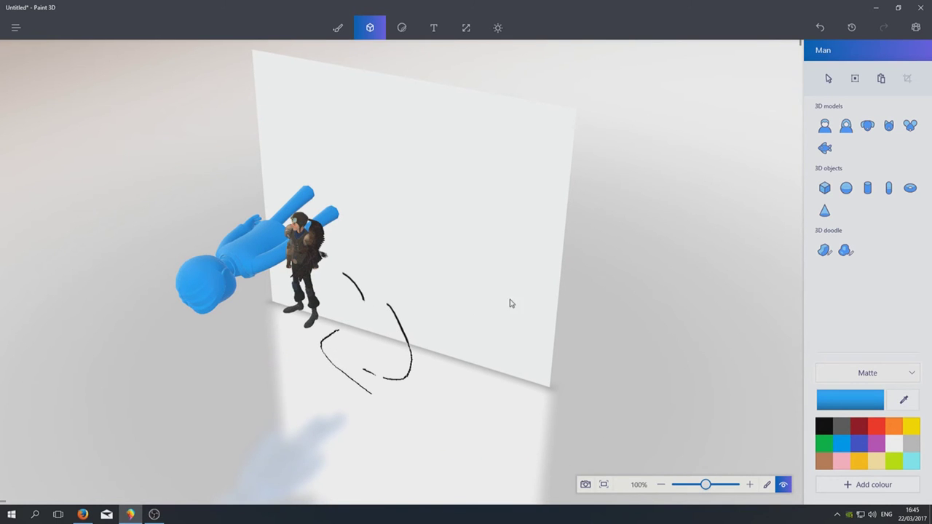
{"action": "mouse_move", "coordinate": [510, 304]}
{"action": "left_mouse_down"}
{"action": "mouse_move", "coordinate": [433, 274]}
{"action": "mouse_move", "coordinate": [505, 267]}
{"action": "mouse_move", "coordinate": [418, 266]}
{"action": "left_mouse_up"}
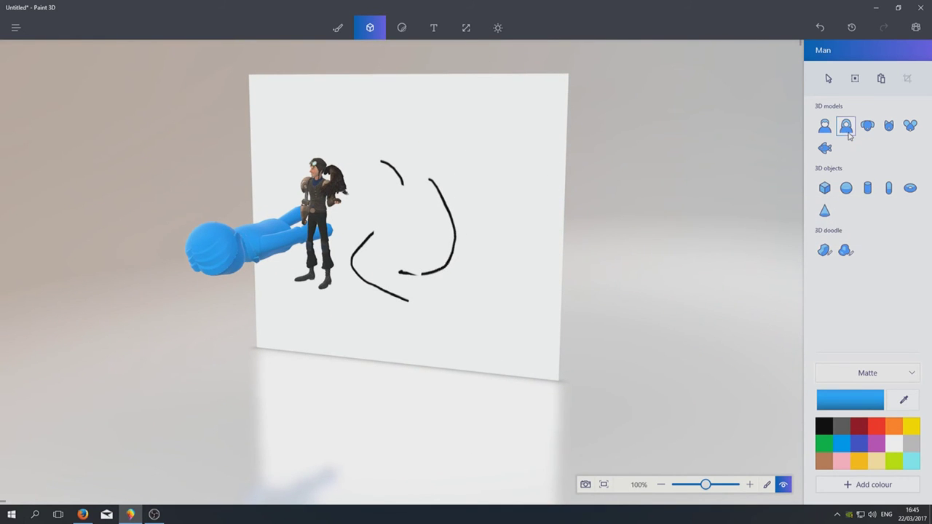
Place a 3D Fish model below the steampunk hero and pull it forward toward the viewer
{"action": "left_click", "coordinate": [823, 150]}
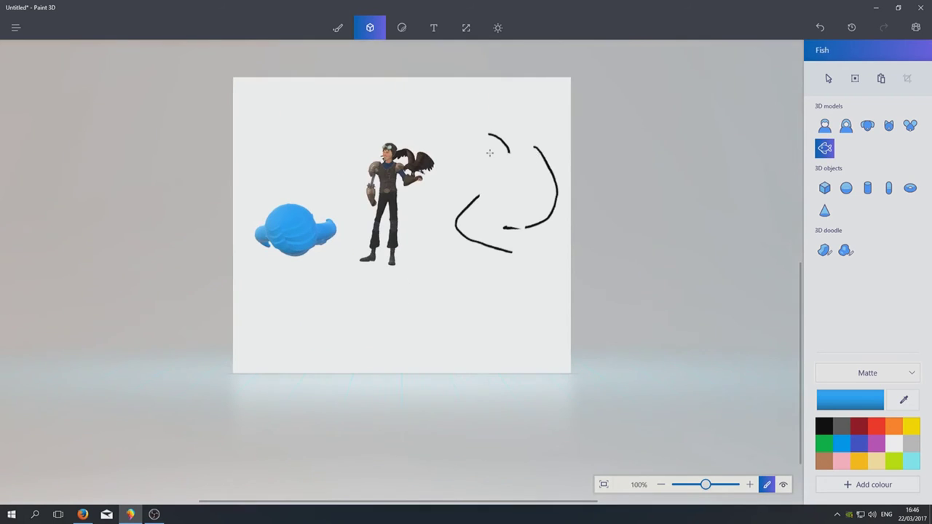
{"action": "left_click_drag", "start_coordinate": [394, 300], "coordinate": [475, 292]}
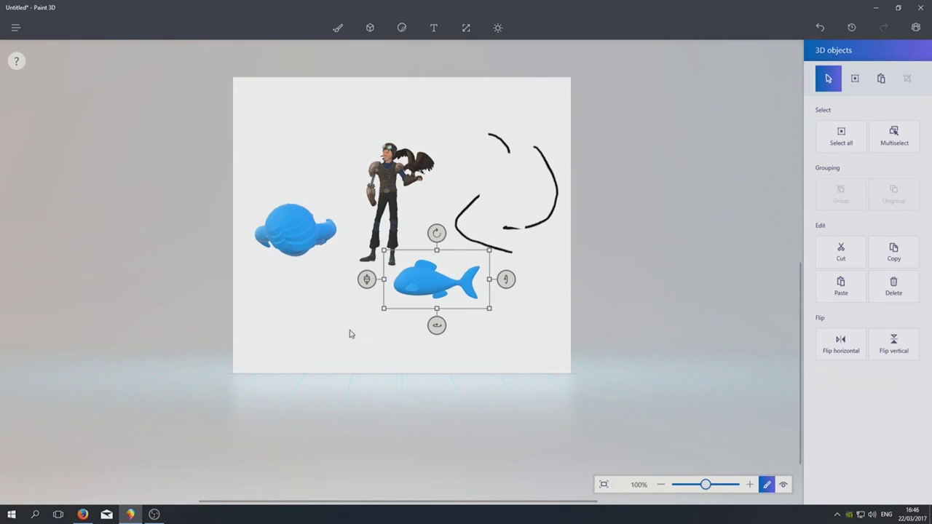
{"action": "left_click_drag", "start_coordinate": [369, 282], "coordinate": [362, 494]}
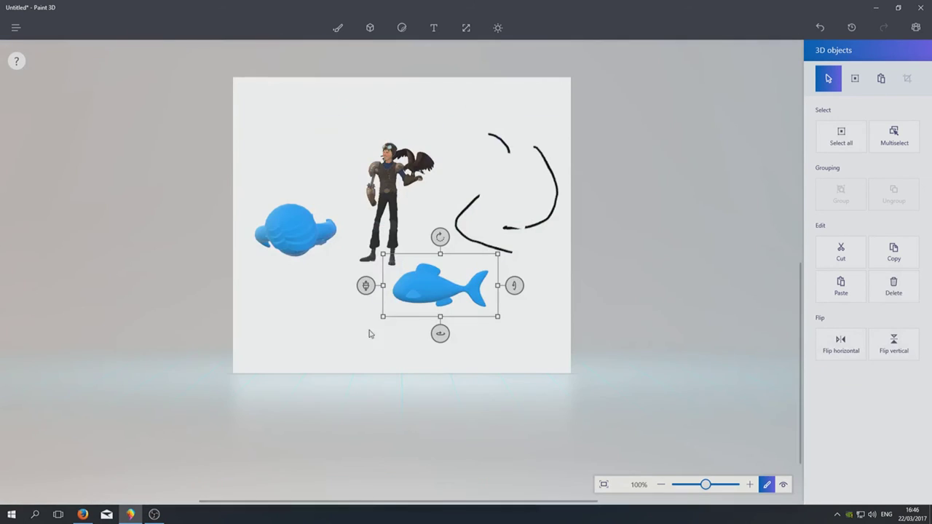
{"action": "left_click", "coordinate": [306, 324]}
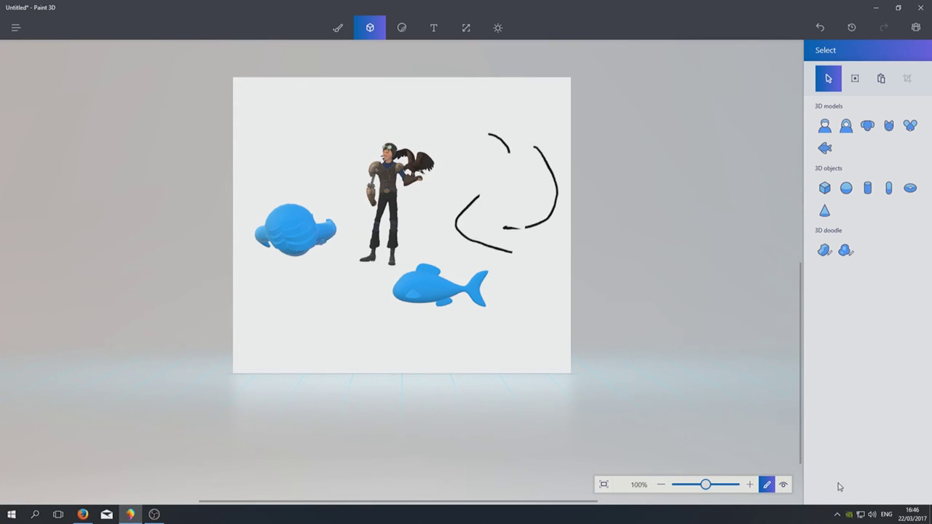
Orbit the scene in 3D view to both sides to show the models' depth, then return to the flat canvas
{"action": "left_click", "coordinate": [783, 484]}
{"action": "left_click_drag", "start_coordinate": [573, 348], "coordinate": [270, 317]}
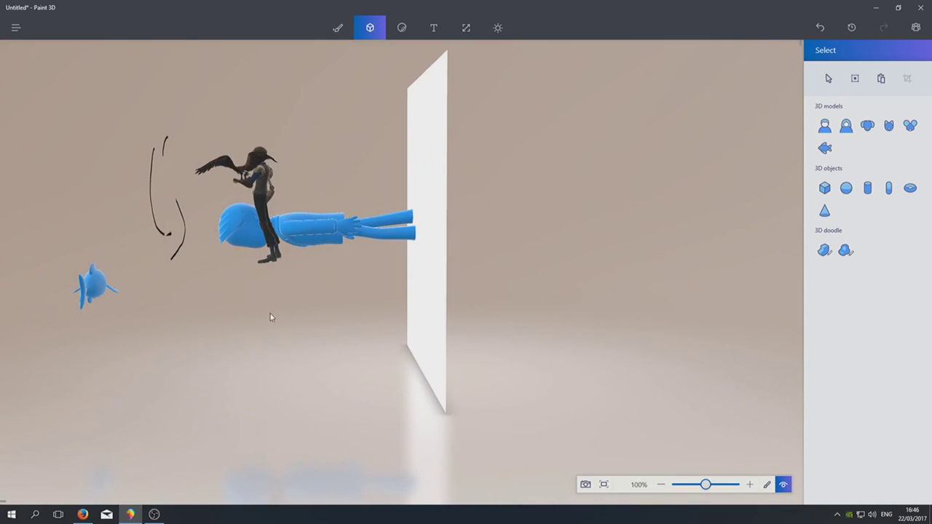
{"action": "left_click_drag", "start_coordinate": [100, 284], "coordinate": [335, 269]}
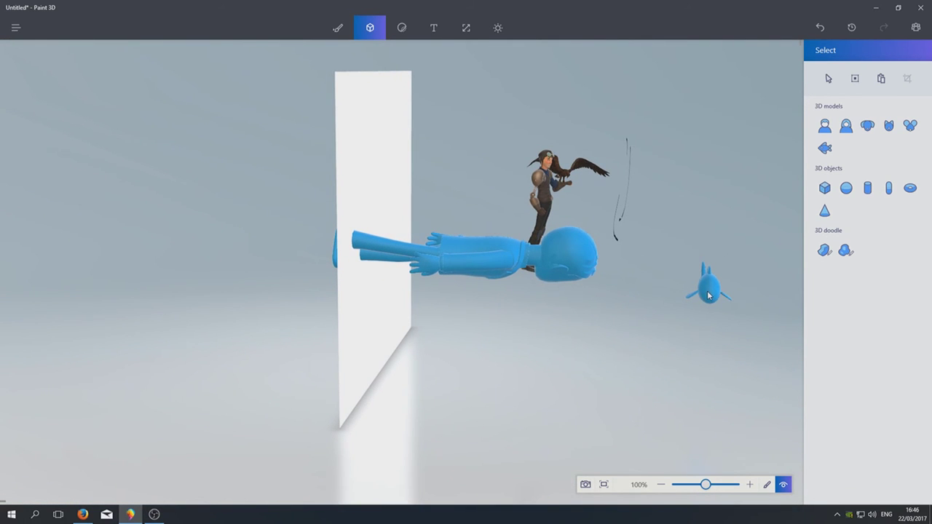
{"action": "left_click", "coordinate": [338, 32]}
Stamp a Cat eye sticker from Stickers onto the fish's head, shrunk and rotated about 45 degrees
{"action": "left_click", "coordinate": [402, 28]}
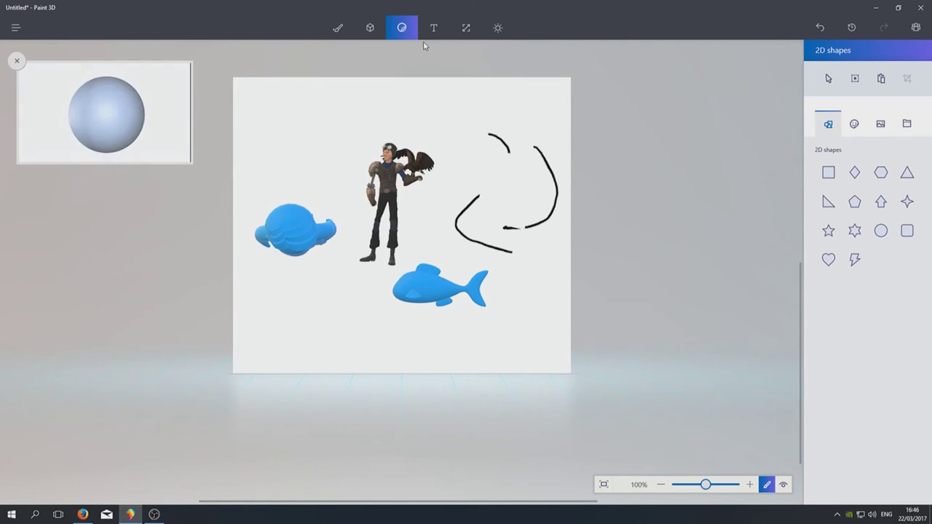
{"action": "left_click_drag", "start_coordinate": [175, 109], "coordinate": [153, 108]}
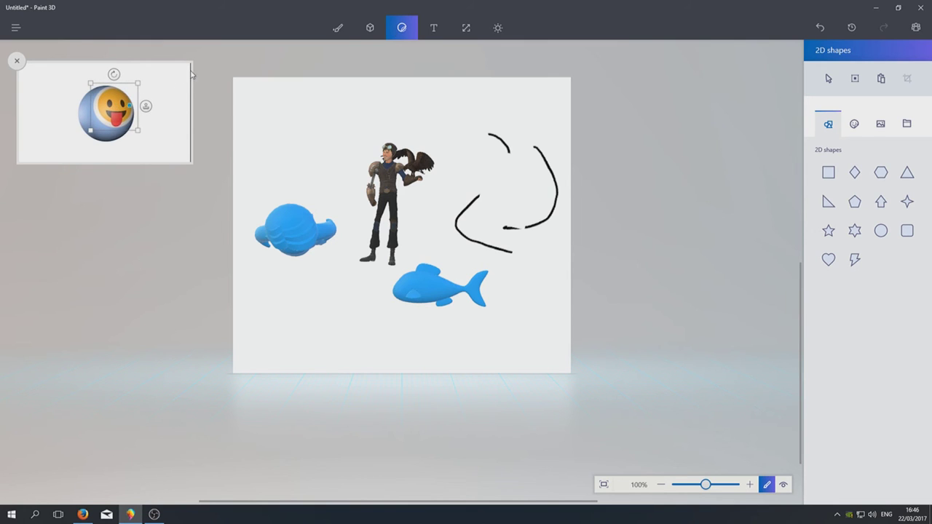
{"action": "left_click", "coordinate": [146, 106]}
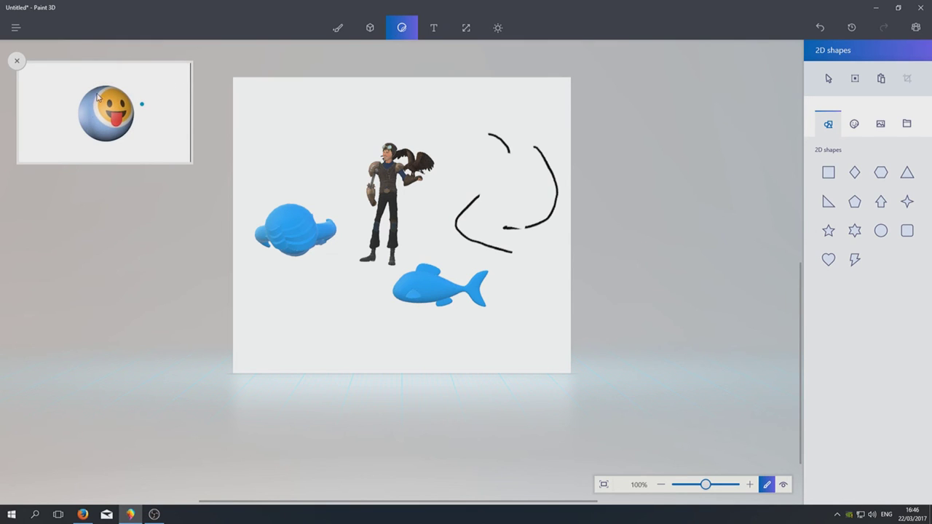
{"action": "left_click", "coordinate": [851, 125]}
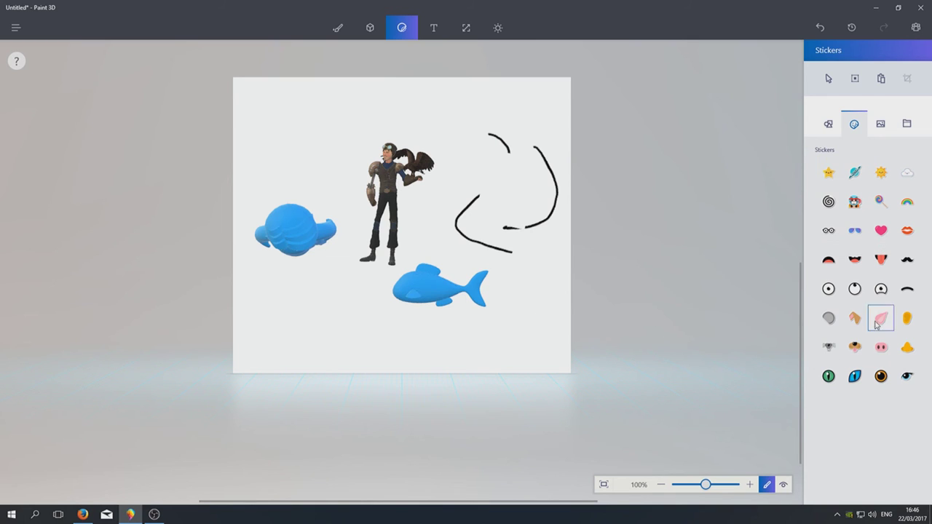
{"action": "left_click_drag", "start_coordinate": [846, 384], "coordinate": [594, 364]}
{"action": "left_click", "coordinate": [855, 376]}
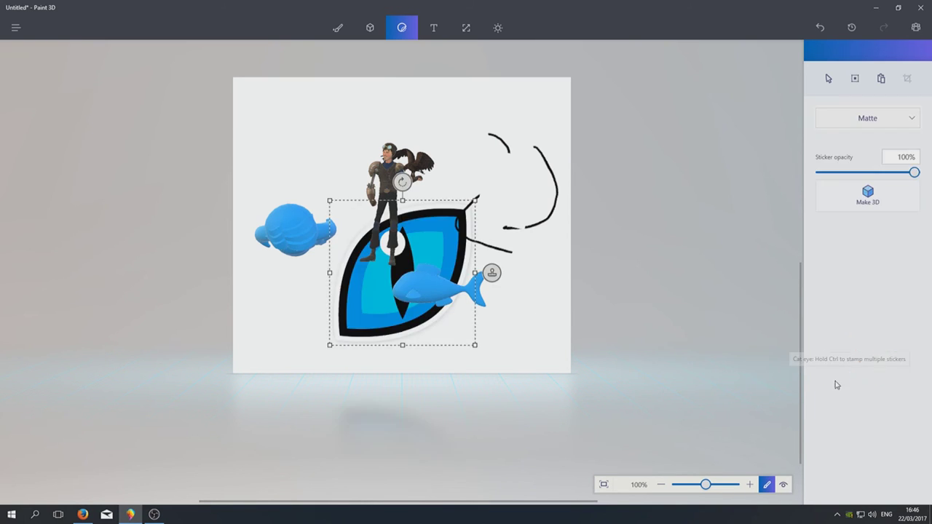
{"action": "left_click_drag", "start_coordinate": [478, 197], "coordinate": [386, 336]}
{"action": "left_click_drag", "start_coordinate": [354, 276], "coordinate": [410, 285]}
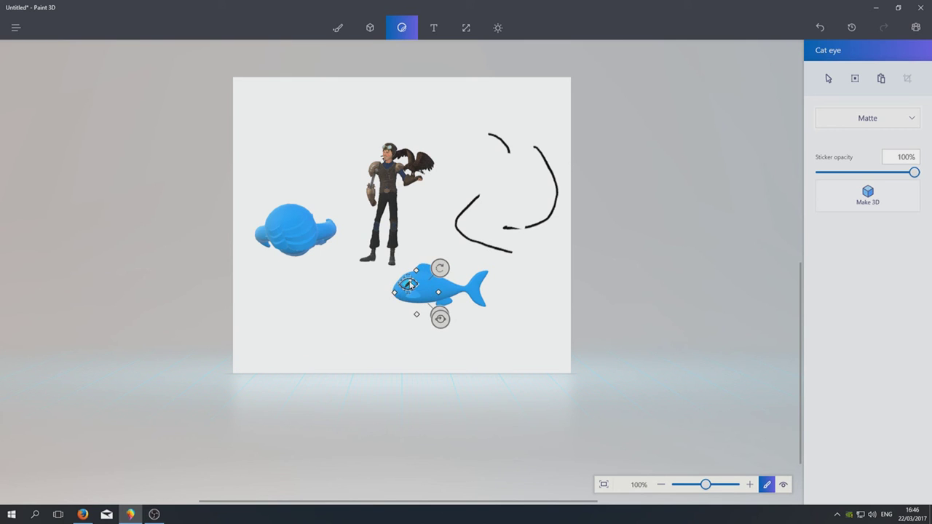
{"action": "left_click", "coordinate": [561, 310]}
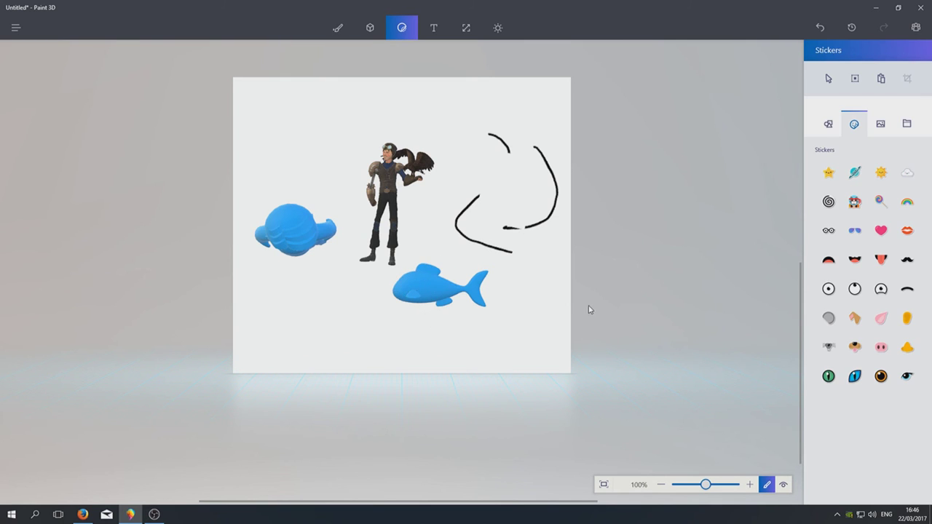
Turn on 3D view, orbit around the scene and zoom in close on the fish
{"action": "left_click", "coordinate": [783, 486]}
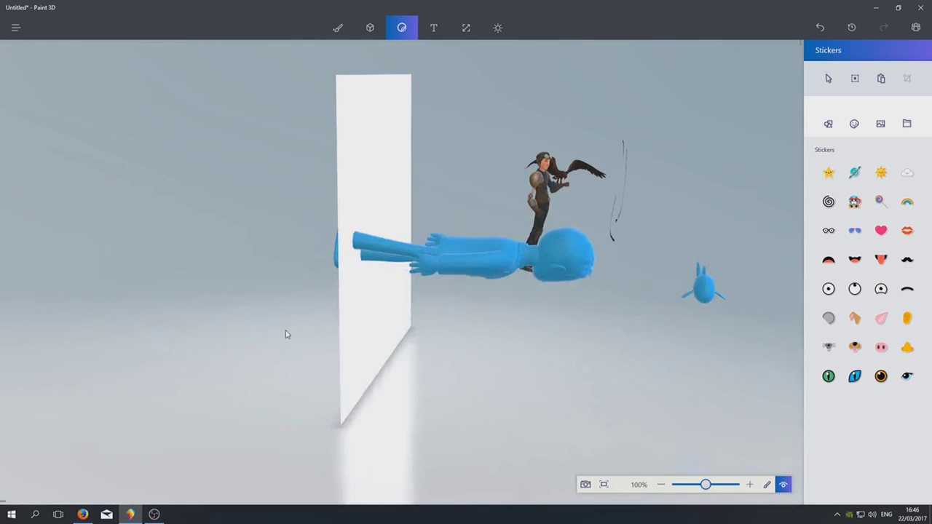
{"action": "left_click_drag", "start_coordinate": [791, 319], "coordinate": [428, 365]}
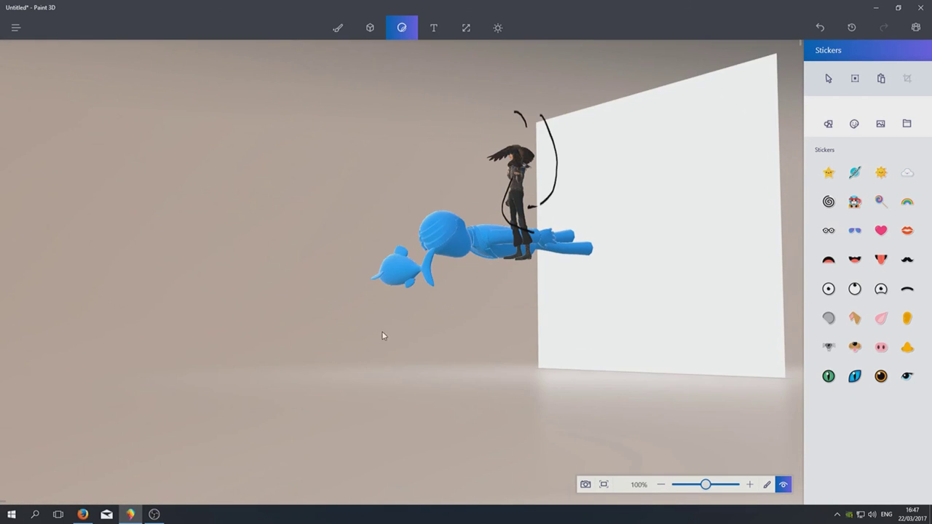
{"action": "left_click_drag", "start_coordinate": [705, 487], "coordinate": [710, 485]}
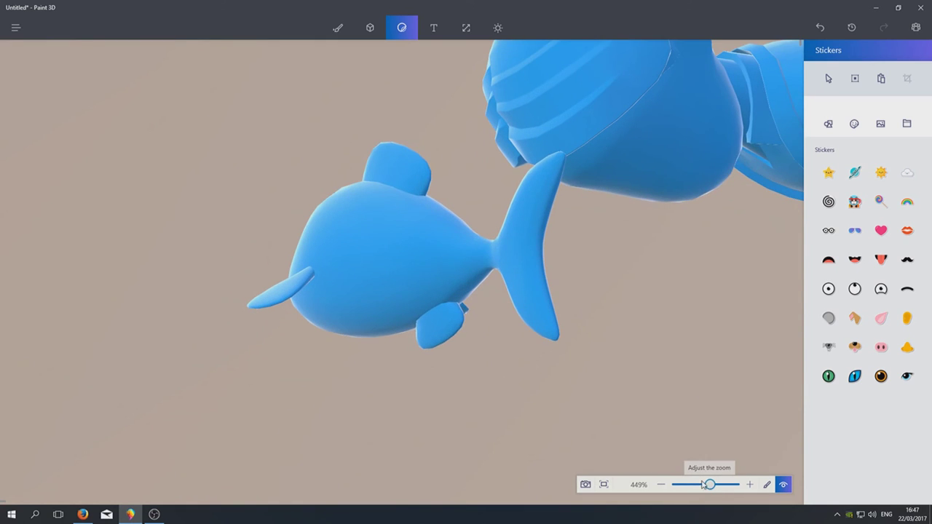
{"action": "left_click_drag", "start_coordinate": [539, 408], "coordinate": [460, 320]}
Orbit to see the fish and man from another side, zoom back out, and swing the canvas left
{"action": "mouse_move", "coordinate": [388, 379]}
{"action": "left_mouse_down"}
{"action": "mouse_move", "coordinate": [607, 421]}
{"action": "mouse_move", "coordinate": [602, 362]}
{"action": "mouse_move", "coordinate": [228, 306]}
{"action": "mouse_move", "coordinate": [666, 323]}
{"action": "mouse_move", "coordinate": [601, 323]}
{"action": "mouse_move", "coordinate": [779, 348]}
{"action": "mouse_move", "coordinate": [676, 354]}
{"action": "mouse_move", "coordinate": [379, 298]}
{"action": "mouse_move", "coordinate": [594, 348]}
{"action": "mouse_move", "coordinate": [626, 337]}
{"action": "mouse_move", "coordinate": [760, 356]}
{"action": "mouse_move", "coordinate": [414, 299]}
{"action": "mouse_move", "coordinate": [500, 194]}
{"action": "mouse_move", "coordinate": [502, 291]}
{"action": "mouse_move", "coordinate": [530, 338]}
{"action": "mouse_move", "coordinate": [514, 322]}
{"action": "mouse_move", "coordinate": [541, 339]}
{"action": "left_mouse_up"}
{"action": "scroll", "coordinate": [554, 355], "scroll_direction": "down", "scroll_amount": 4}
{"action": "scroll", "coordinate": [554, 355], "scroll_direction": "down", "scroll_amount": 6}
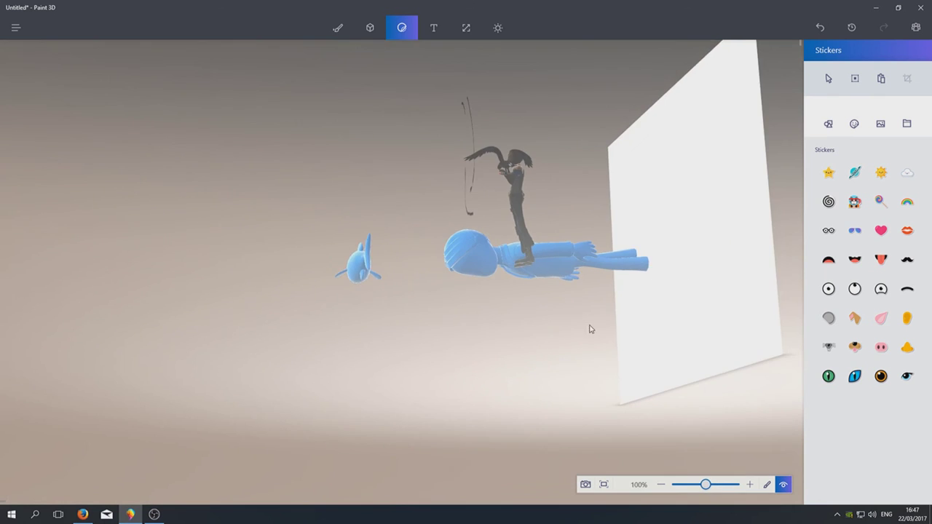
{"action": "scroll", "coordinate": [462, 284], "scroll_direction": "up", "scroll_amount": 1}
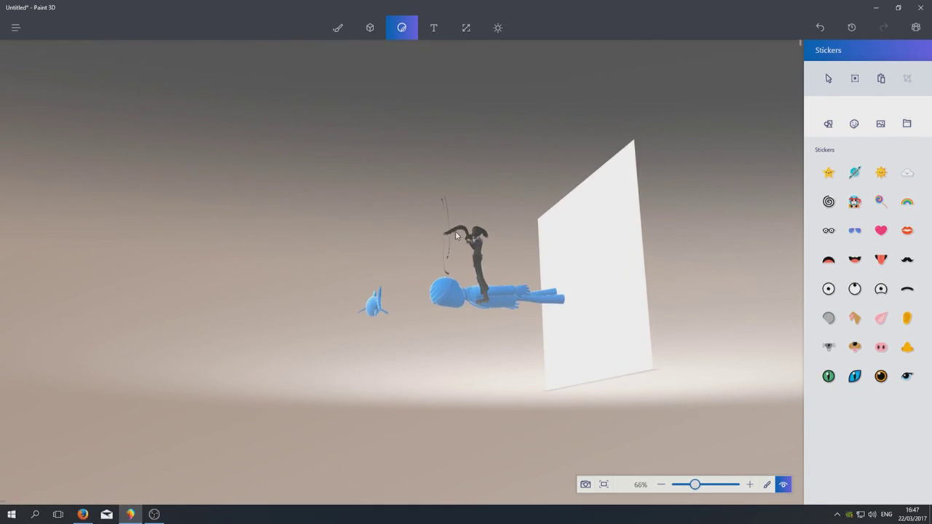
{"action": "left_click_drag", "start_coordinate": [456, 235], "coordinate": [657, 237]}
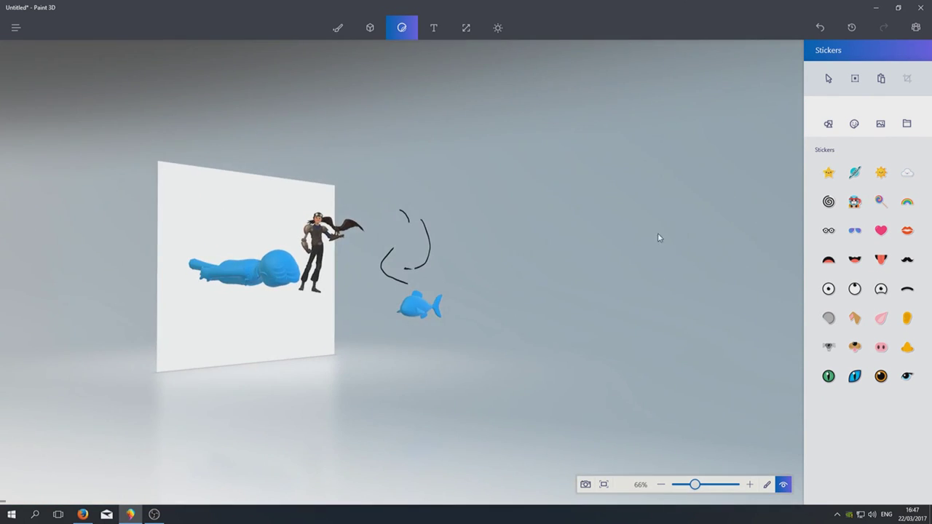